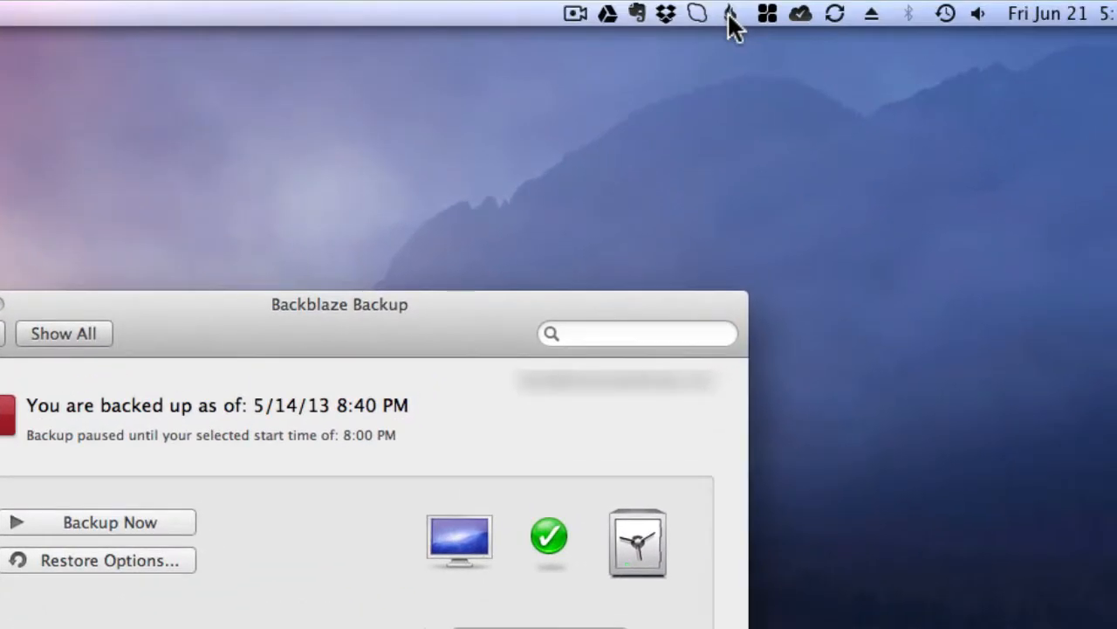
- Open the Backblaze preferences, view the available restore options and dismiss them
{"action": "left_click", "coordinate": [729, 14]}
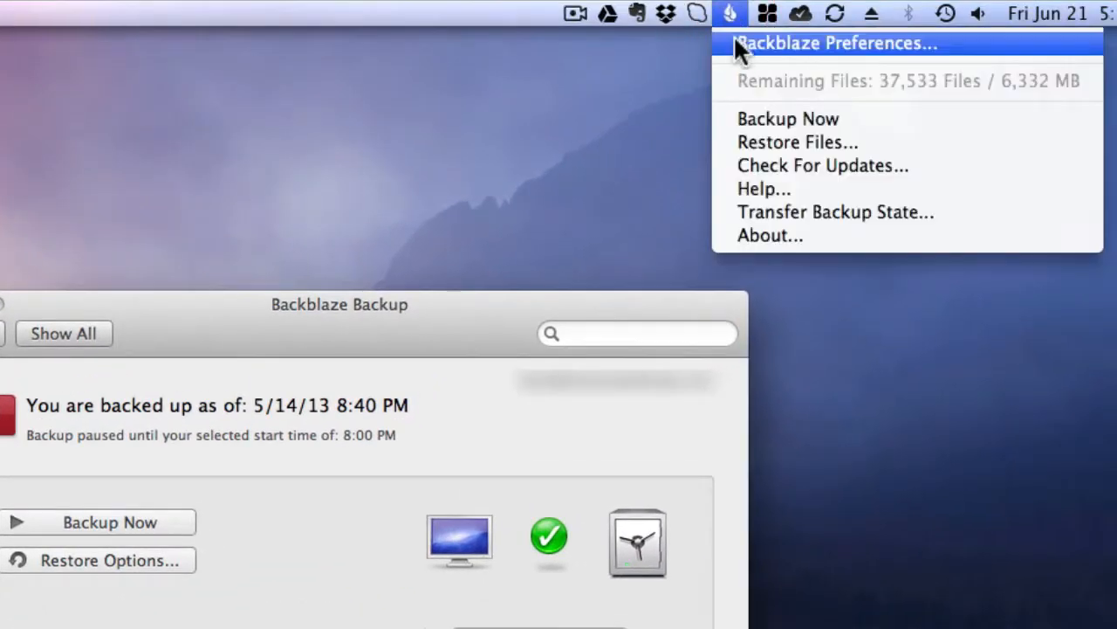
{"action": "left_click", "coordinate": [786, 44]}
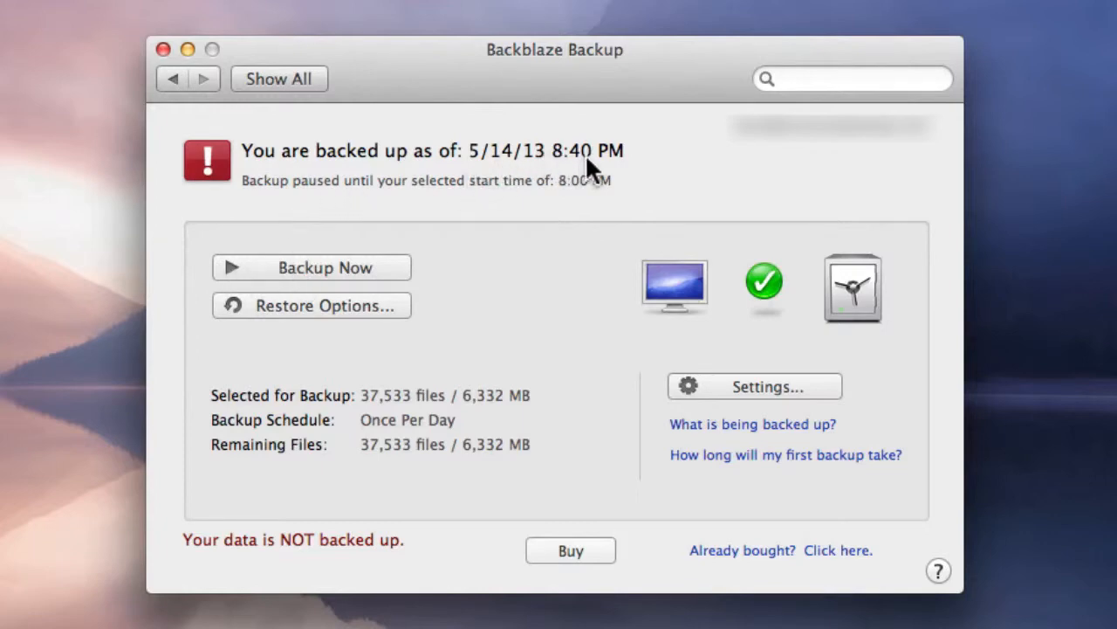
{"action": "left_click", "coordinate": [337, 309]}
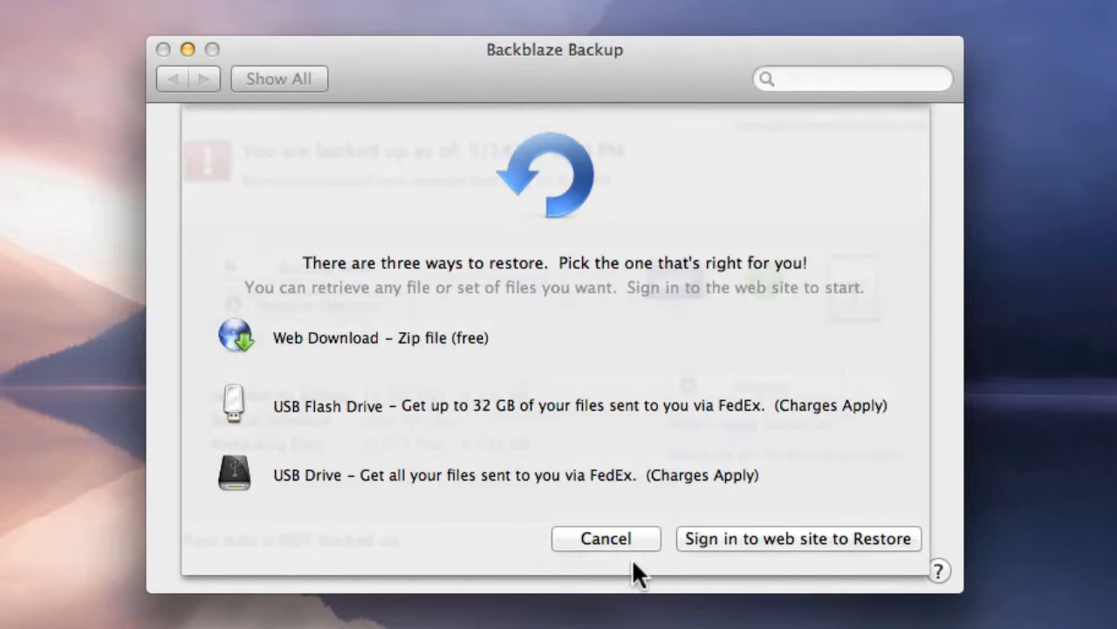
{"action": "left_click", "coordinate": [722, 540]}
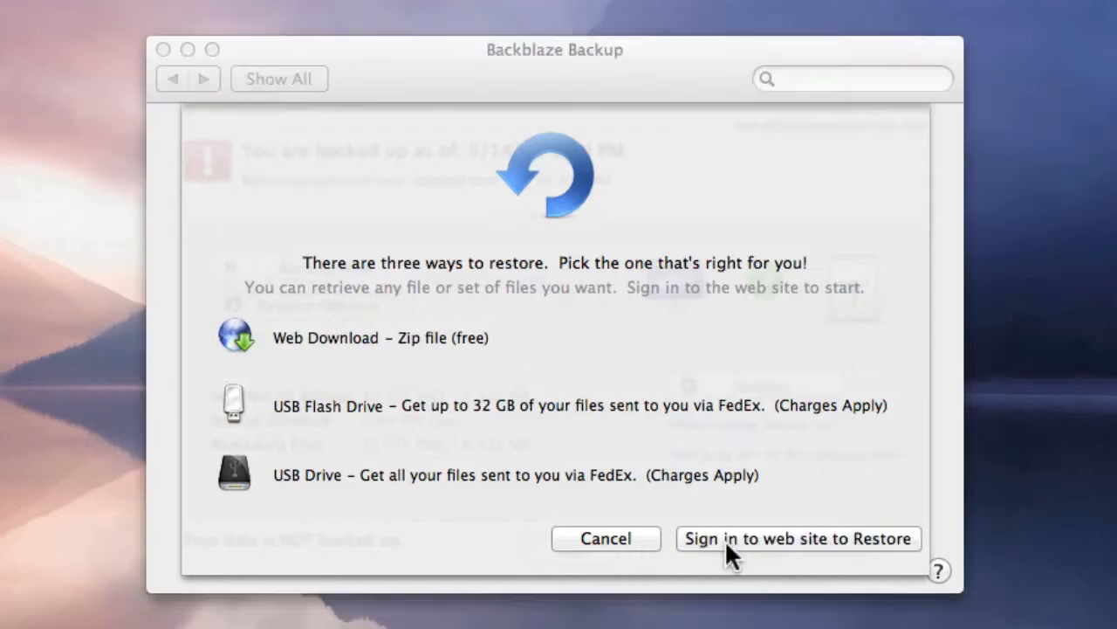
{"action": "left_click", "coordinate": [581, 539]}
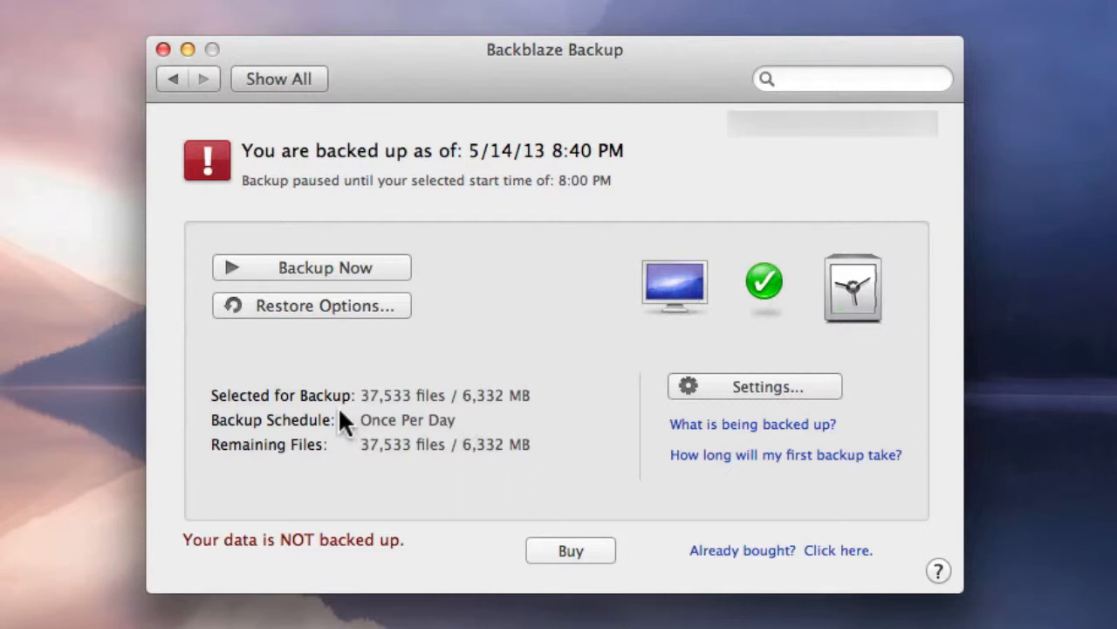
- Open the backup settings and review the choices for how long to wait before a not-backed-up warning
{"action": "left_click", "coordinate": [770, 378]}
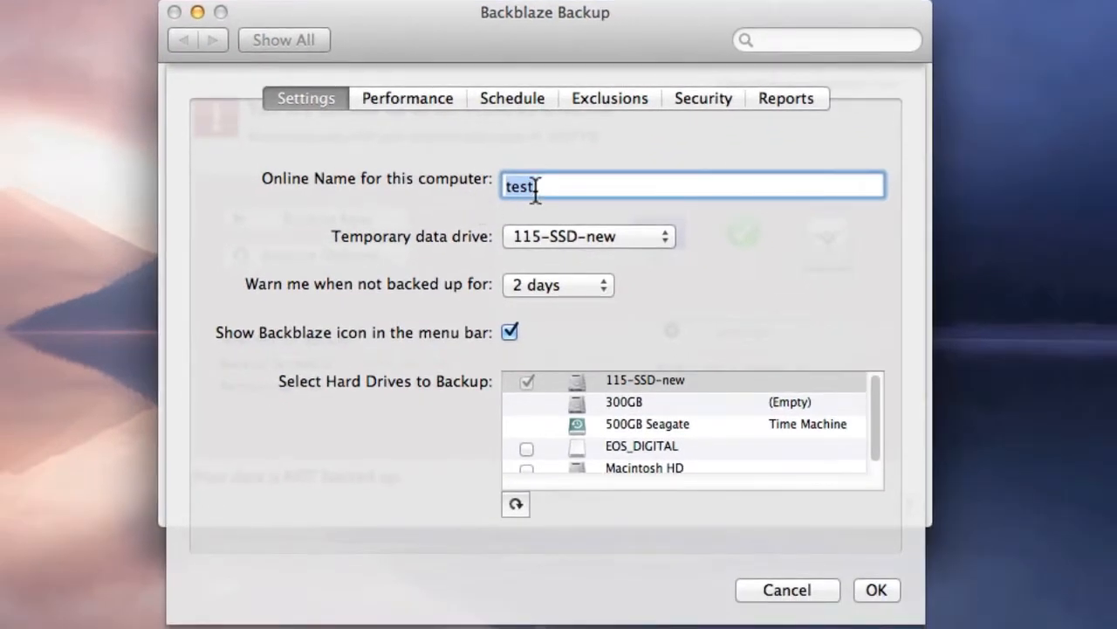
{"action": "left_click", "coordinate": [564, 191]}
{"action": "left_click", "coordinate": [535, 288]}
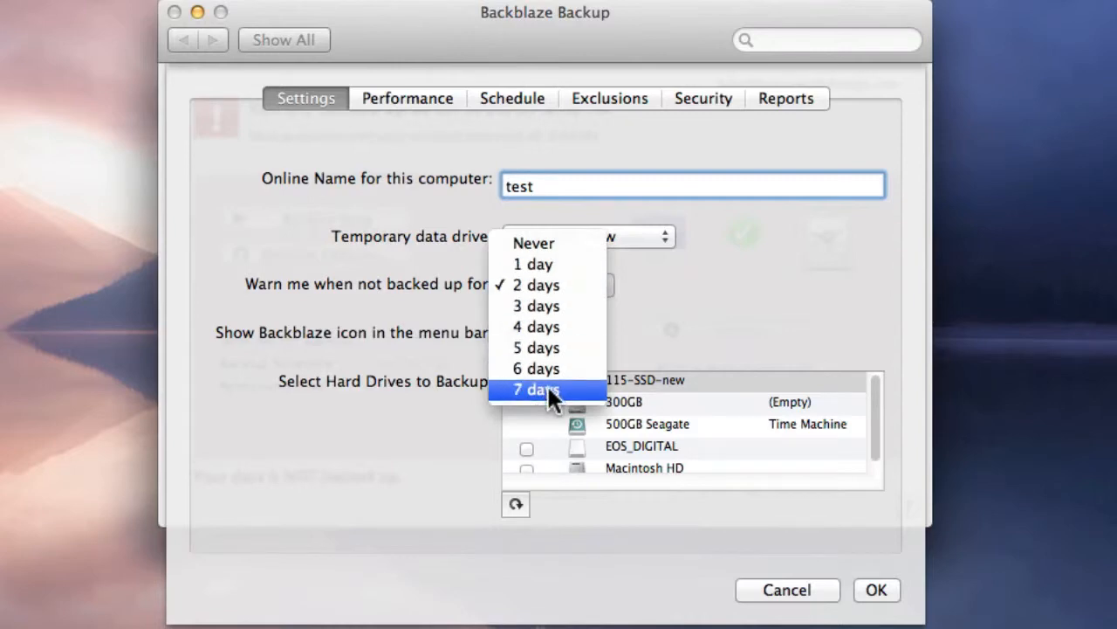
{"action": "left_click", "coordinate": [694, 293]}
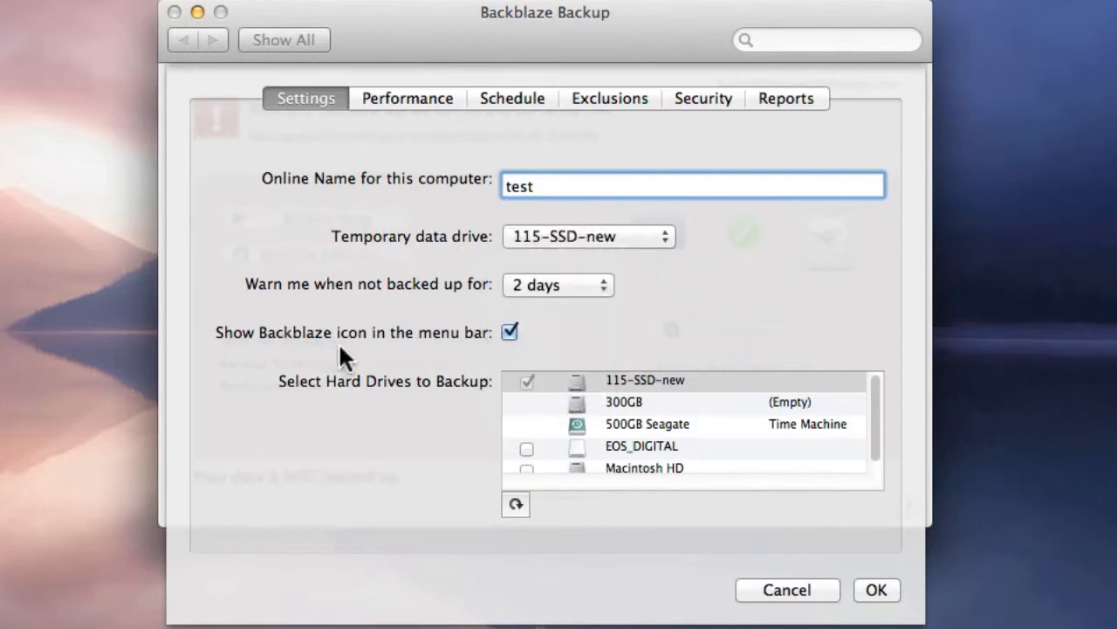
- Toggle the Backblaze menu bar icon off and on again, and look through the hard drives available for backup
{"action": "left_click", "coordinate": [508, 330]}
{"action": "left_click", "coordinate": [509, 331]}
{"action": "scroll", "coordinate": [658, 418], "scroll_direction": "down", "scroll_amount": 1}
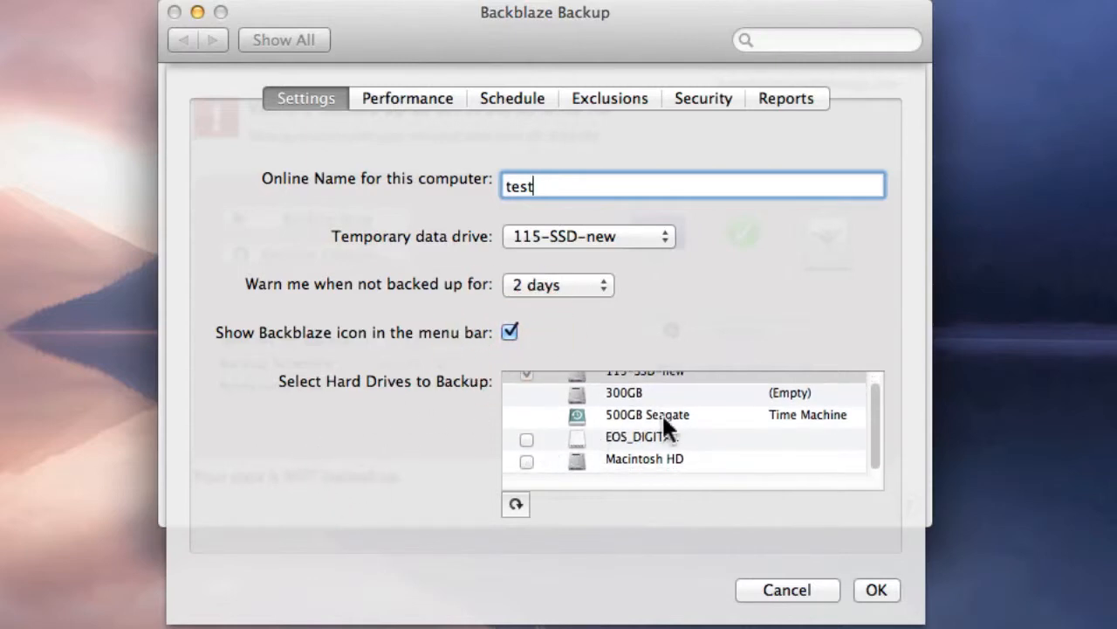
{"action": "scroll", "coordinate": [663, 415], "scroll_direction": "up", "scroll_amount": 1}
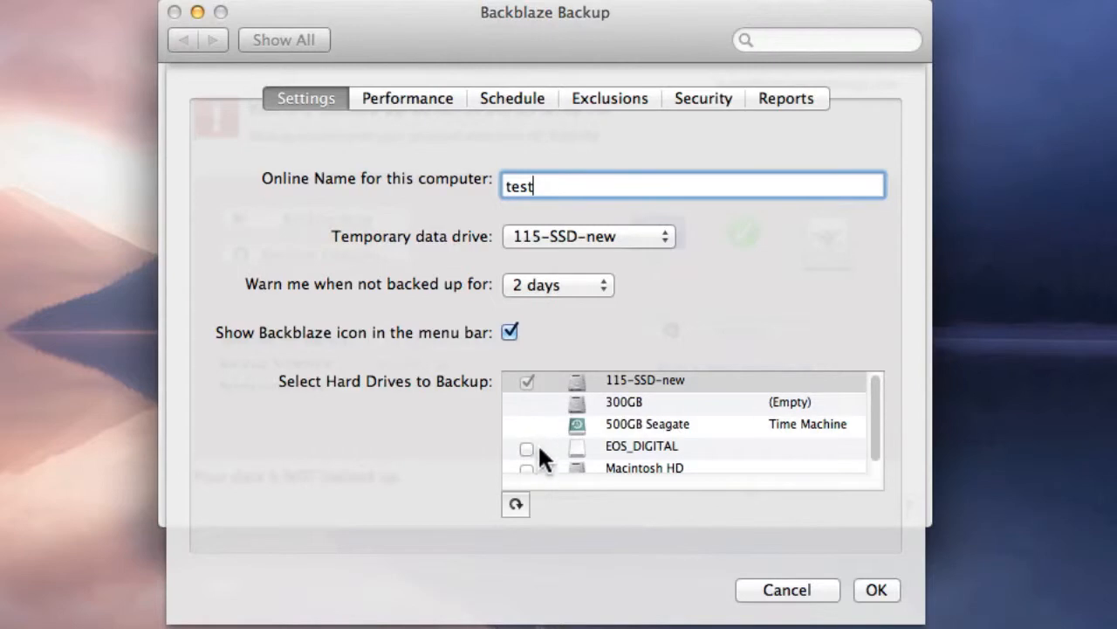
- Turn off Automatic Throttle in the performance settings and set Manual Throttle fully to Faster Network
{"action": "left_click", "coordinate": [429, 103]}
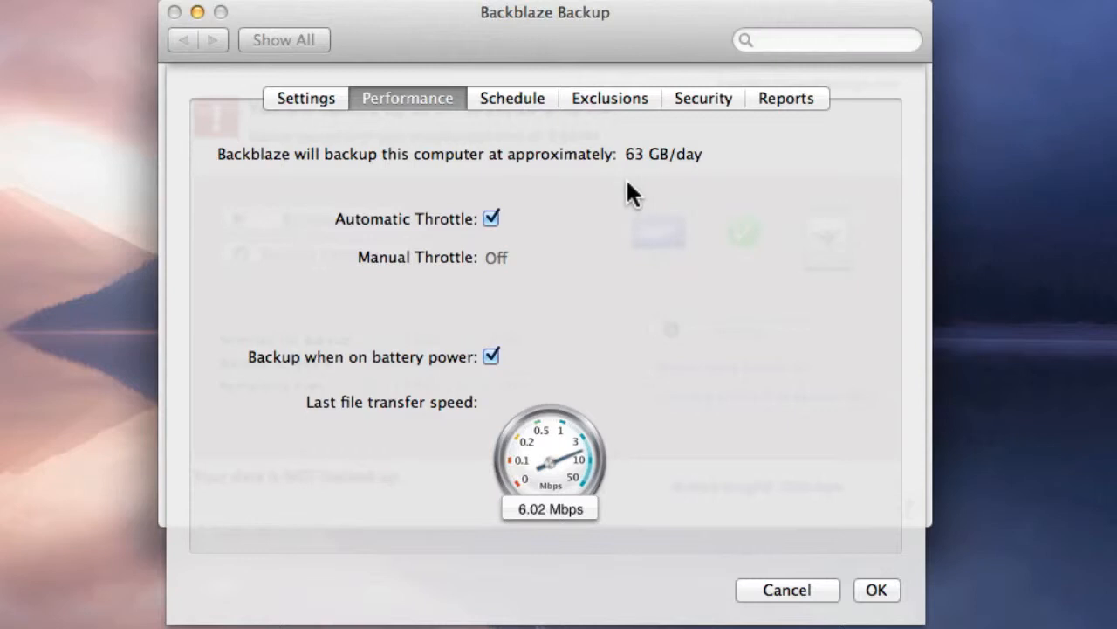
{"action": "left_click", "coordinate": [490, 219]}
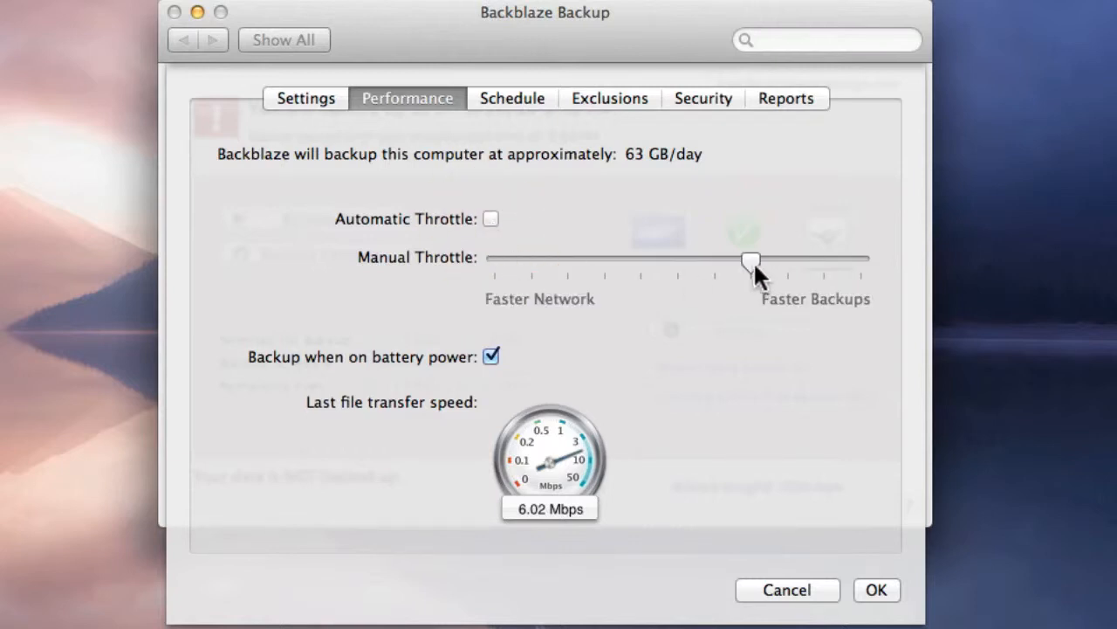
{"action": "left_click_drag", "start_coordinate": [753, 262], "coordinate": [475, 262]}
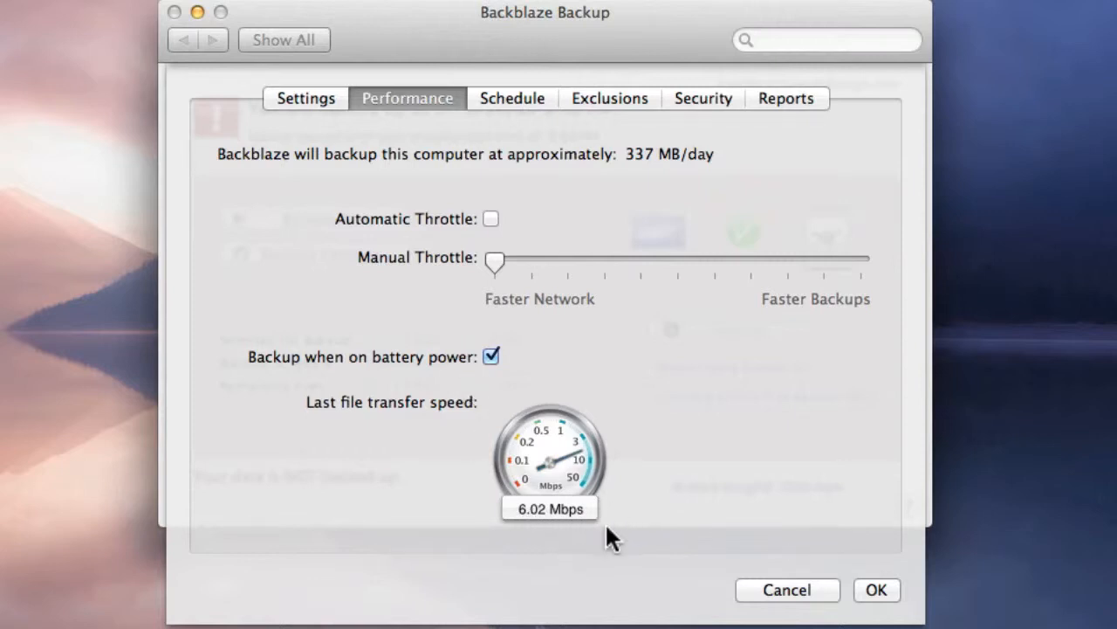
- In the schedule settings, try the Continuously (Recommended) backup schedule and change it back to Once Per Day
{"action": "left_click", "coordinate": [522, 96]}
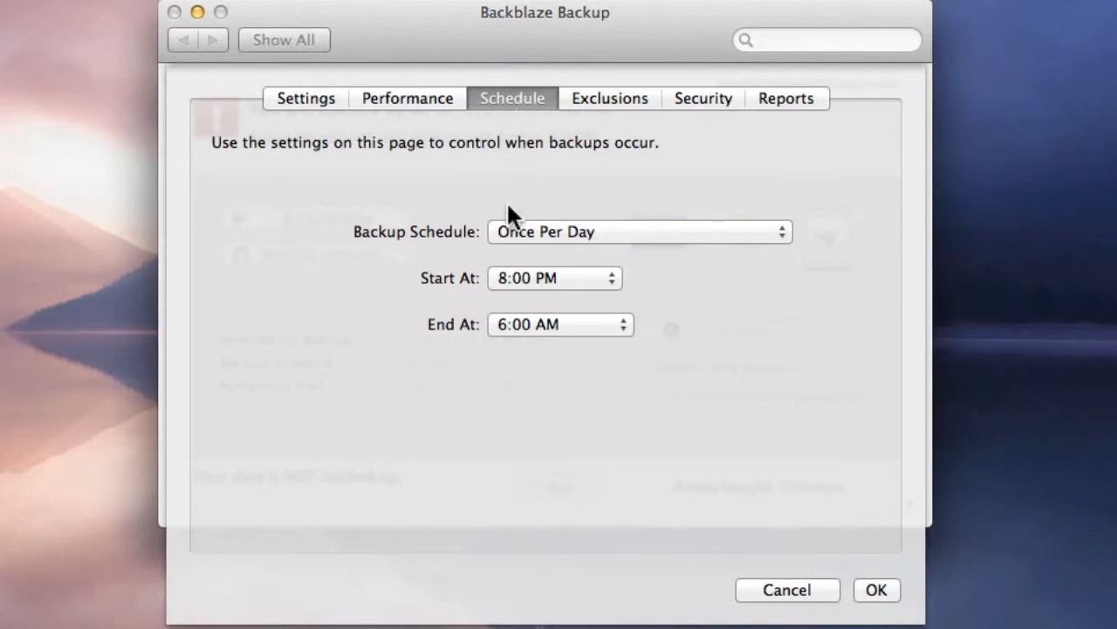
{"action": "left_click", "coordinate": [626, 229]}
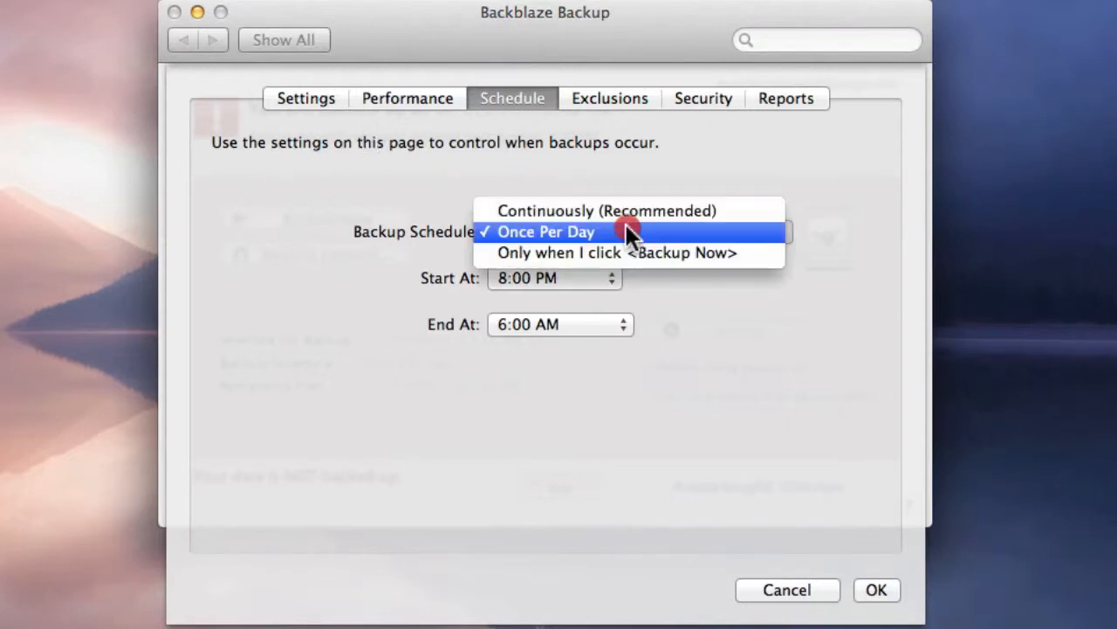
{"action": "left_click", "coordinate": [617, 211]}
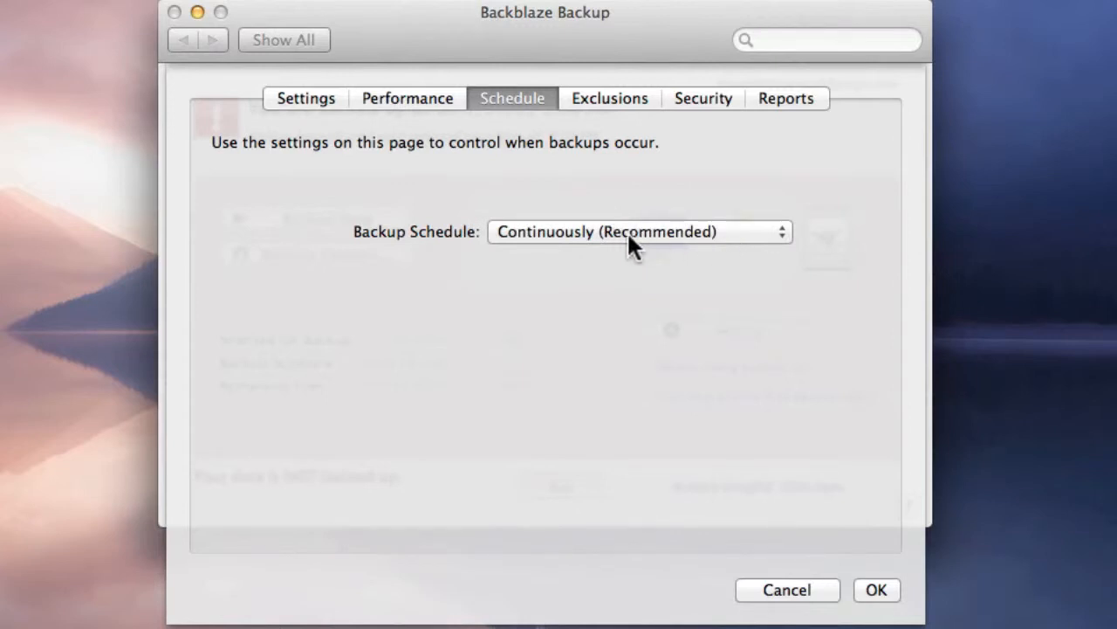
{"action": "left_click", "coordinate": [628, 230]}
{"action": "left_click", "coordinate": [598, 254]}
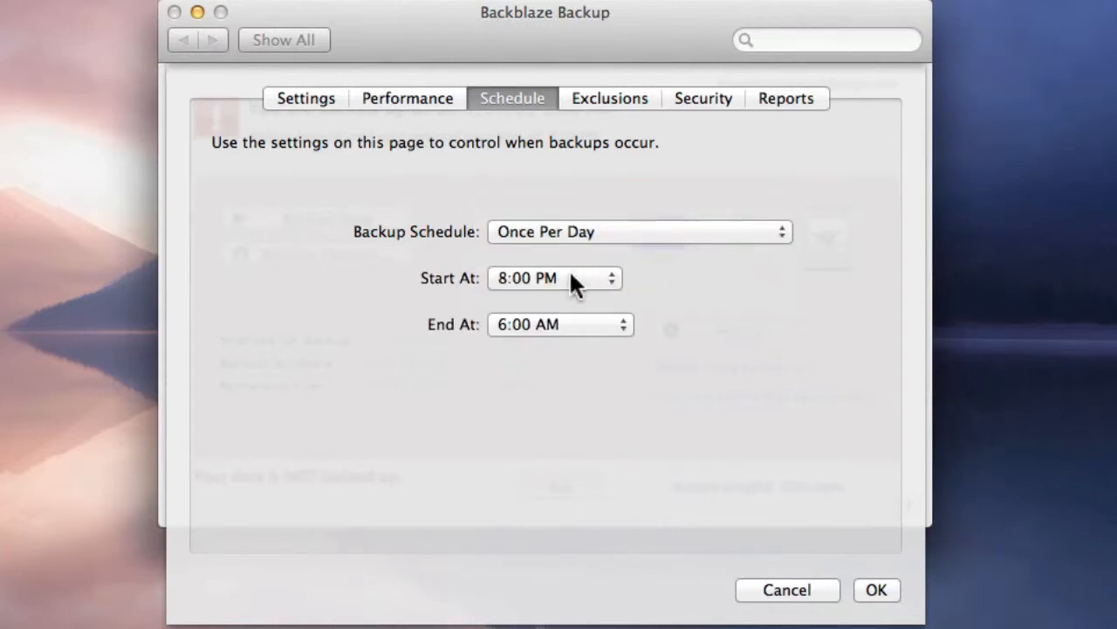
- Review the available start and end times for the once-per-day backup without changing them
{"action": "left_click", "coordinate": [571, 273]}
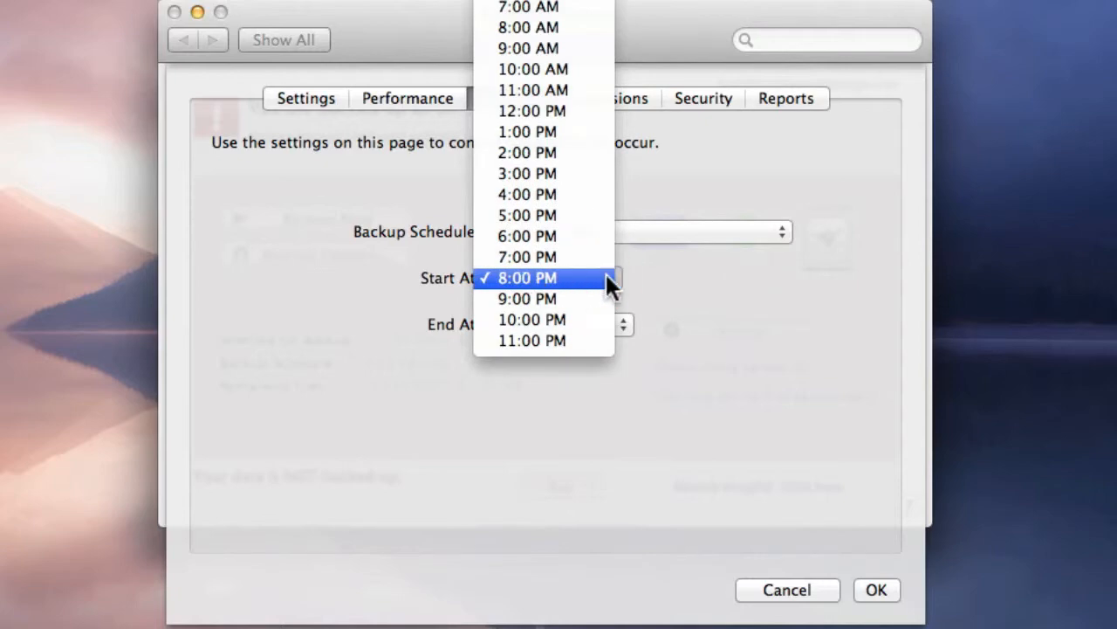
{"action": "left_click", "coordinate": [606, 278]}
{"action": "left_click", "coordinate": [601, 325]}
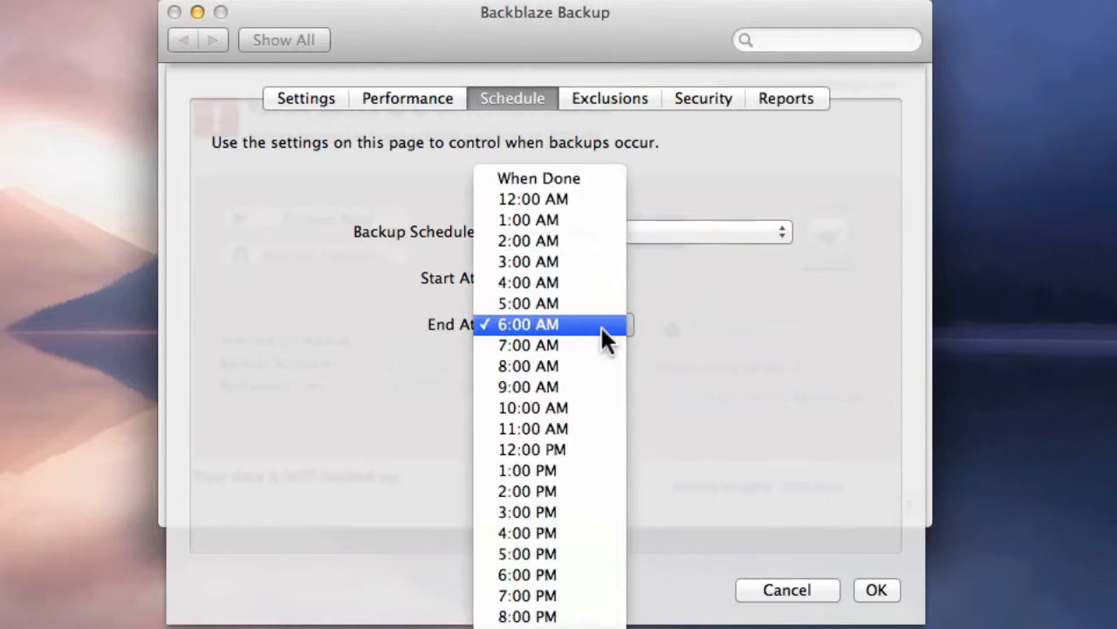
{"action": "left_click", "coordinate": [713, 347]}
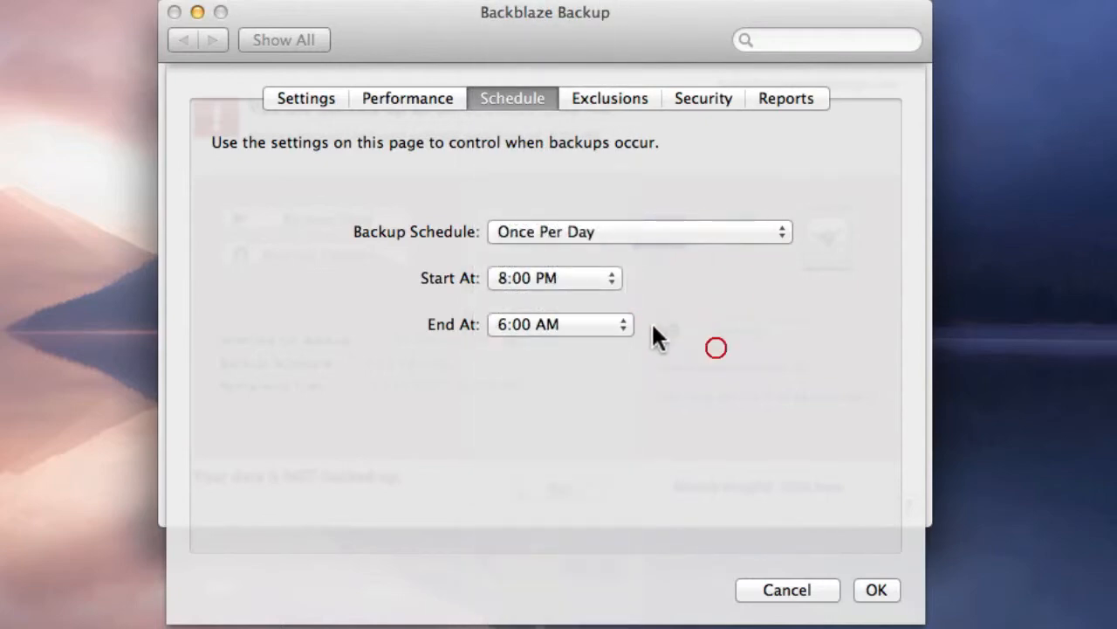
- Try When Done as the daily backup's end time, set it to 2:00 AM, and switch the schedule to Only when I click <Backup Now>
{"action": "left_click", "coordinate": [592, 323]}
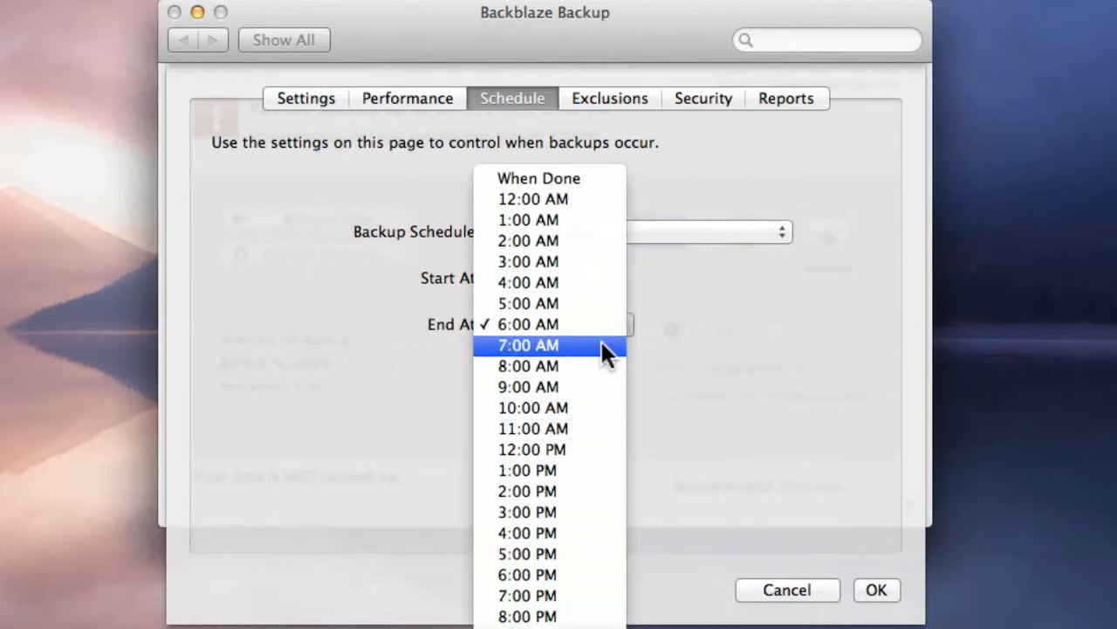
{"action": "left_click", "coordinate": [569, 179]}
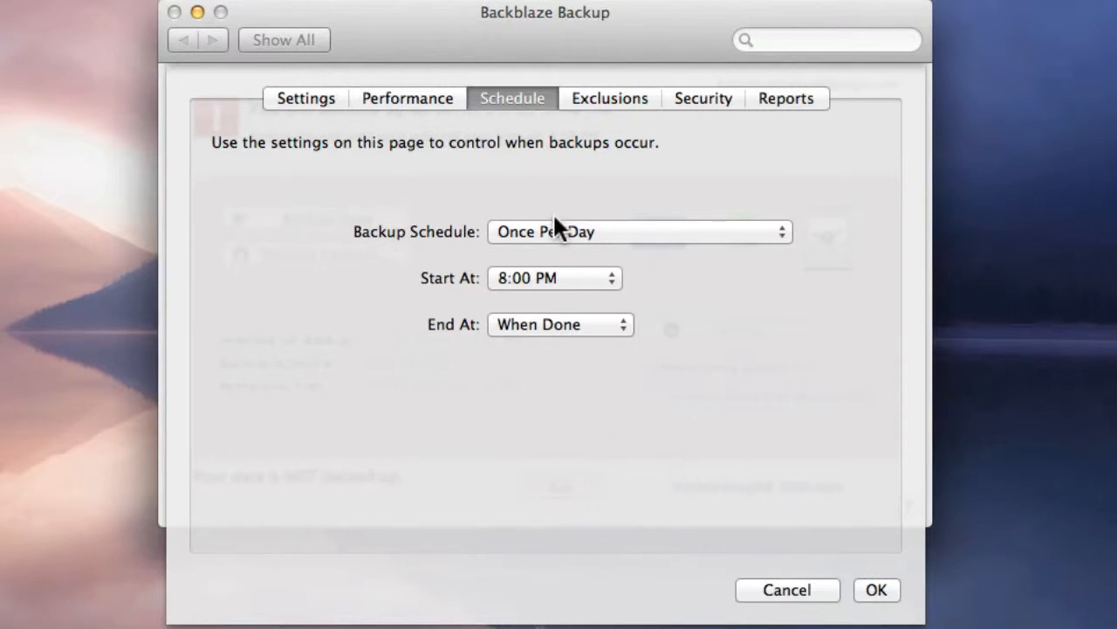
{"action": "left_click", "coordinate": [569, 324]}
{"action": "left_click", "coordinate": [571, 386]}
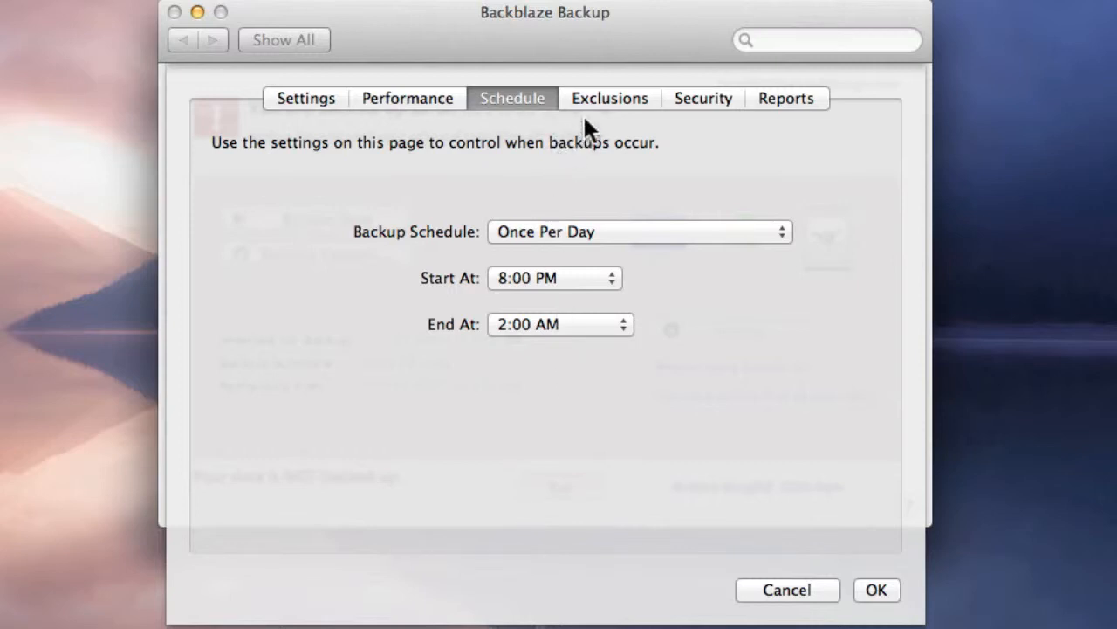
{"action": "left_click", "coordinate": [561, 231]}
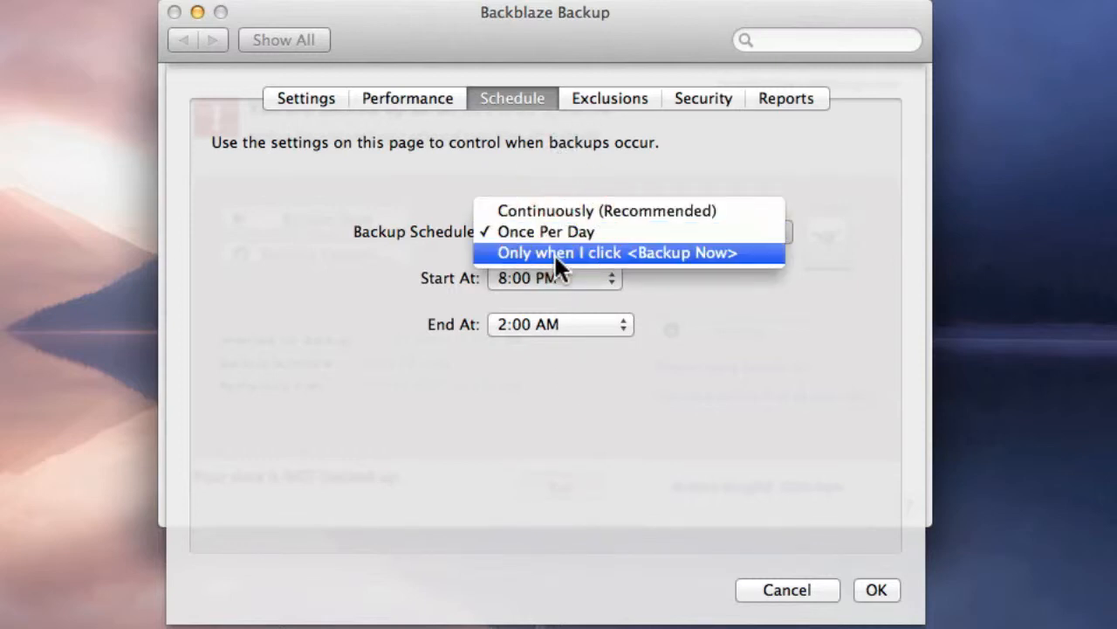
{"action": "left_click", "coordinate": [555, 253]}
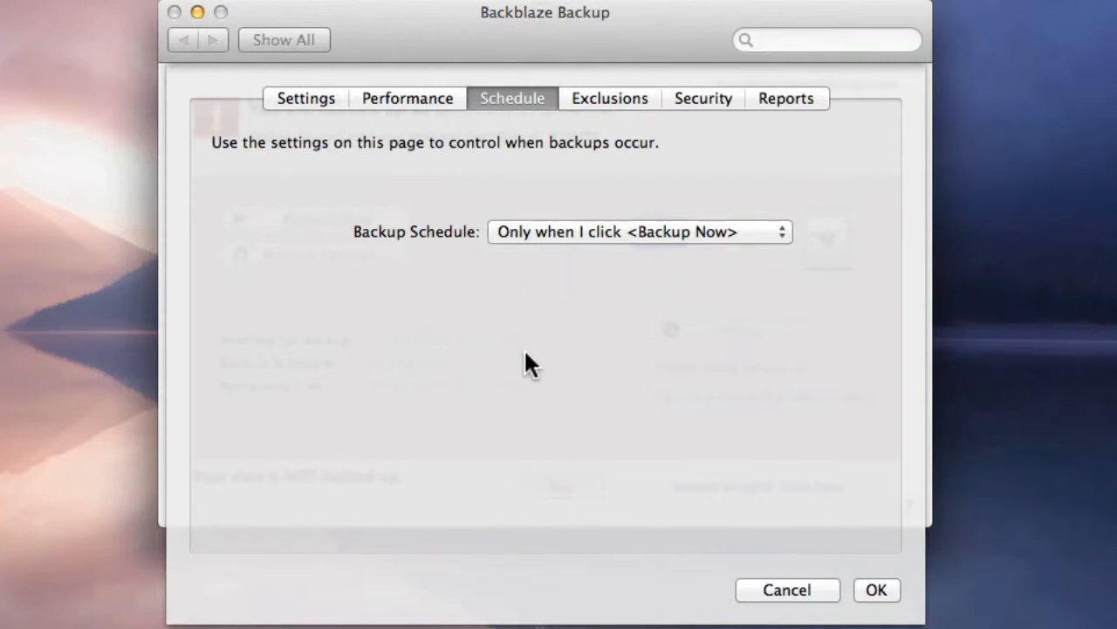
- Examine the folders excluded from backup, opening and cancelling the chooser for adding another excluded folder
{"action": "left_click", "coordinate": [578, 96]}
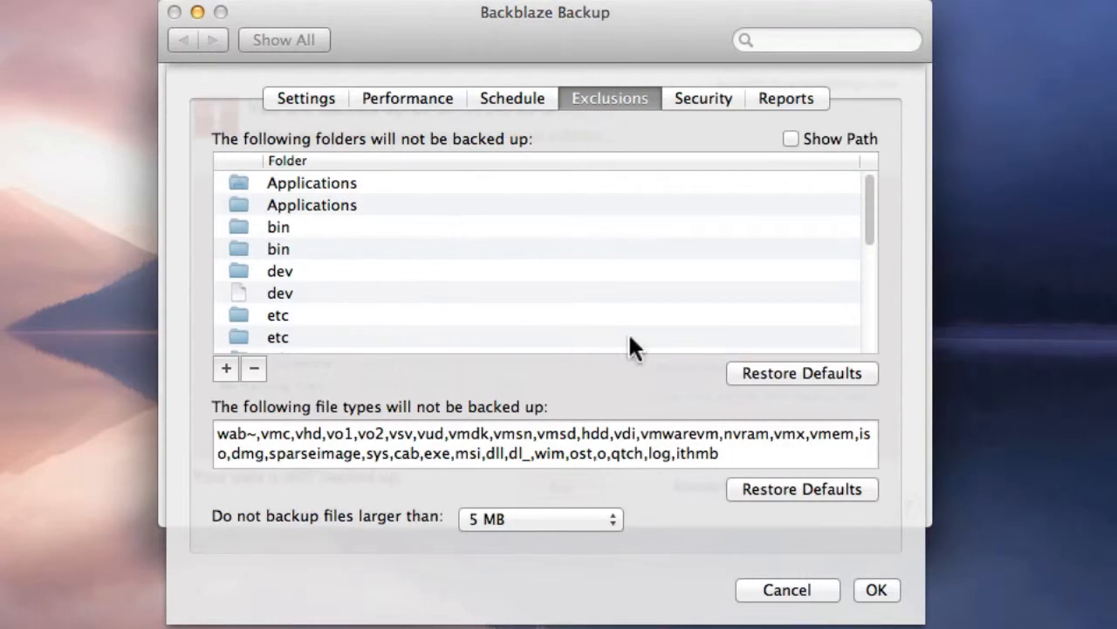
{"action": "left_click", "coordinate": [226, 369]}
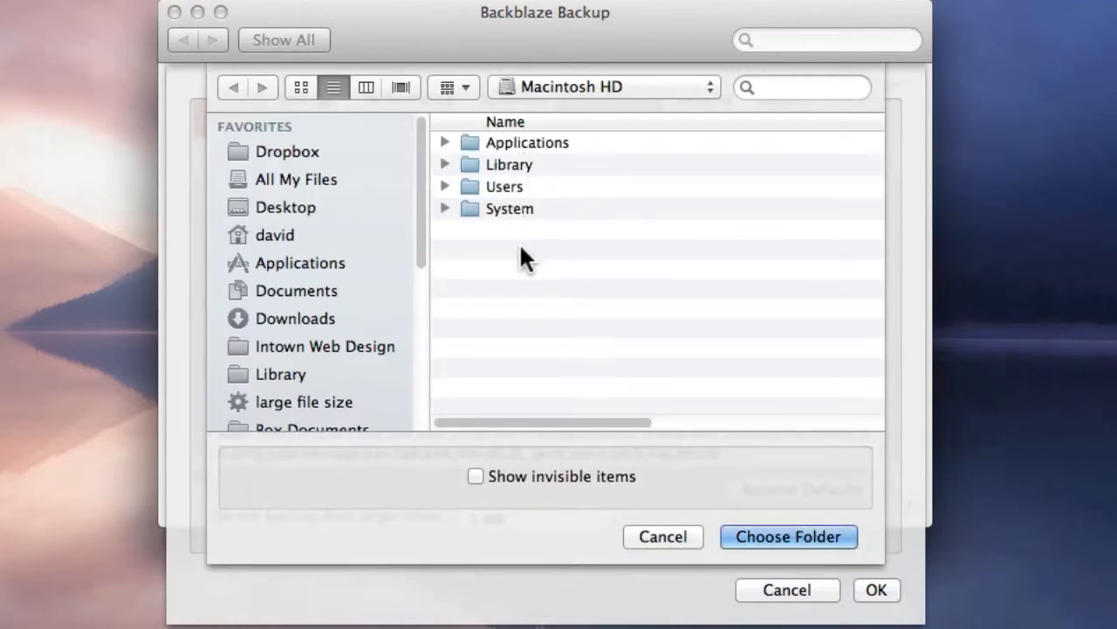
{"action": "left_click", "coordinate": [664, 536]}
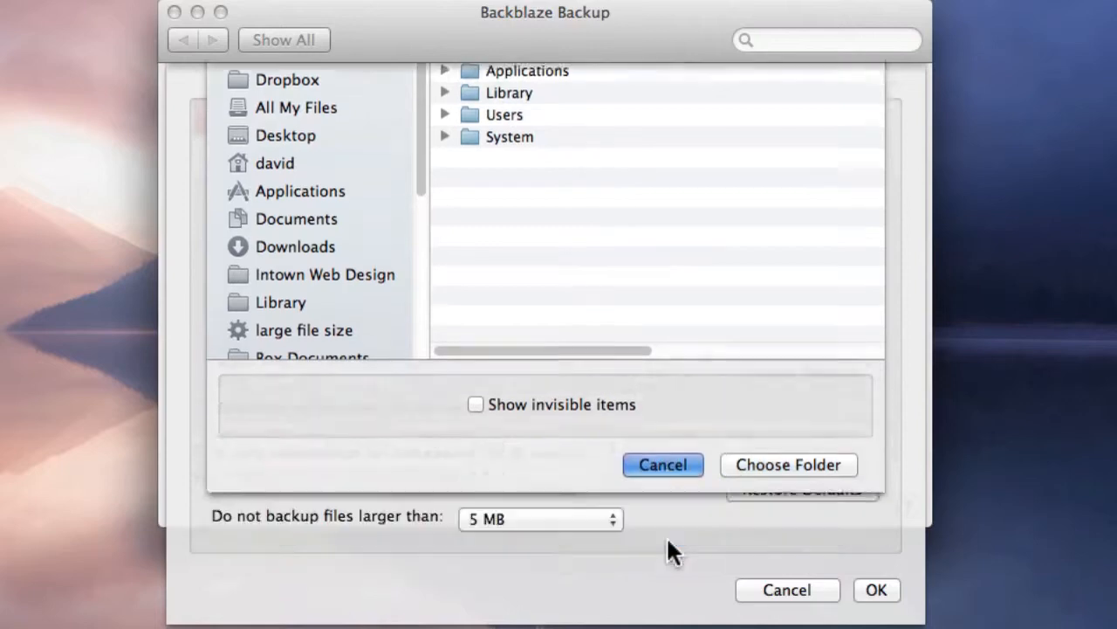
{"action": "scroll", "coordinate": [377, 262], "scroll_direction": "down", "scroll_amount": 6}
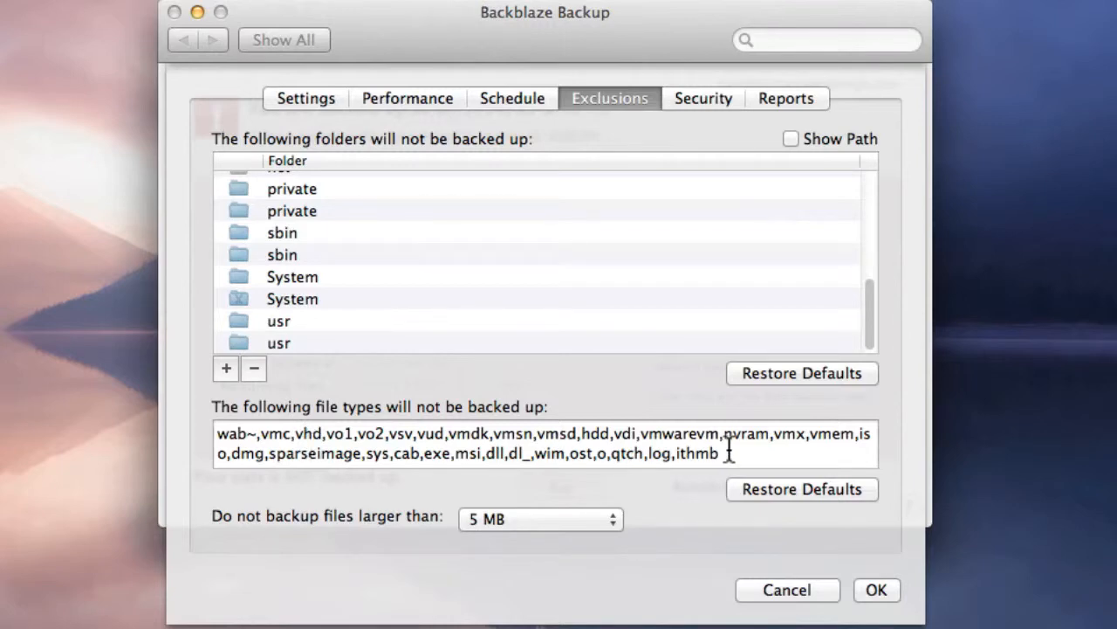
- Examine the list of excluded file types and the size choices for the maximum backup file size
{"action": "left_click_drag", "start_coordinate": [729, 451], "coordinate": [222, 425]}
{"action": "left_click", "coordinate": [237, 451]}
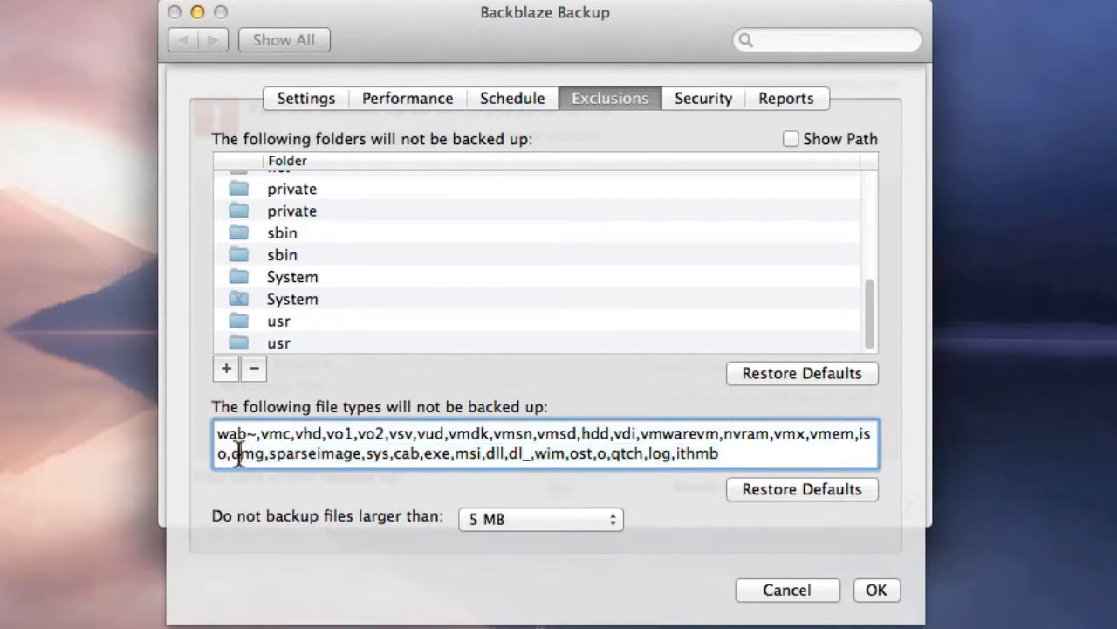
{"action": "left_click_drag", "start_coordinate": [748, 456], "coordinate": [384, 434]}
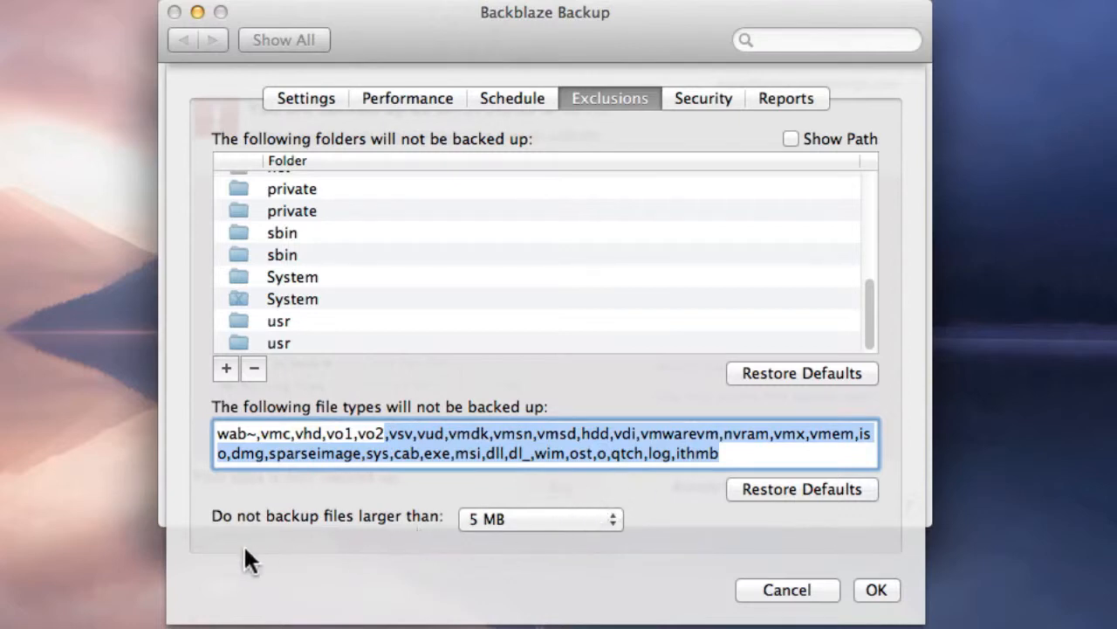
{"action": "left_click", "coordinate": [505, 517]}
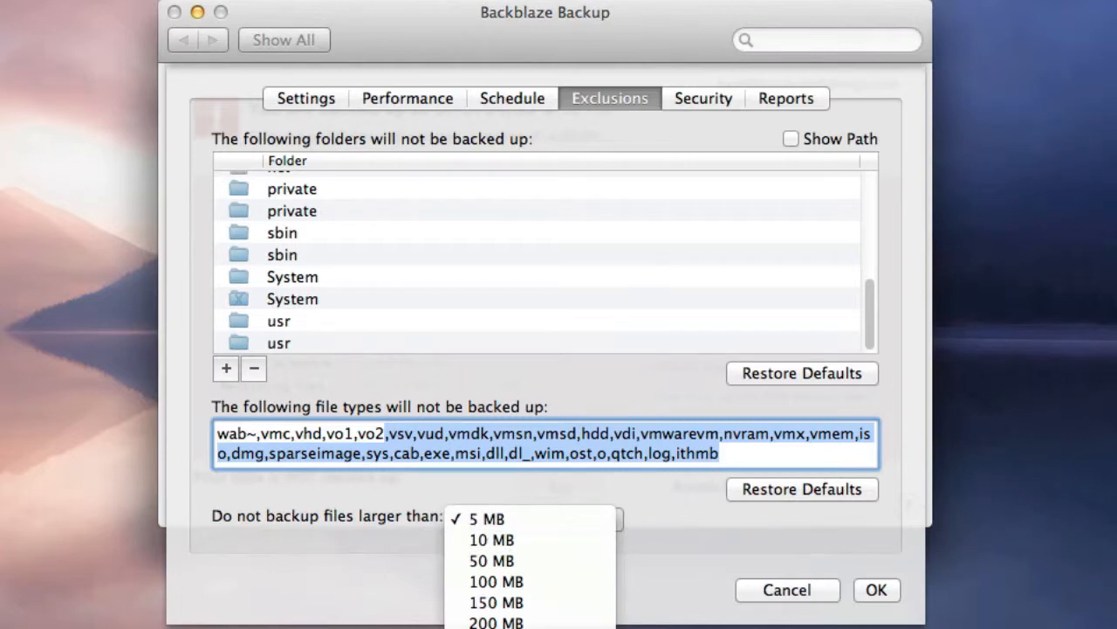
{"action": "left_click", "coordinate": [665, 576]}
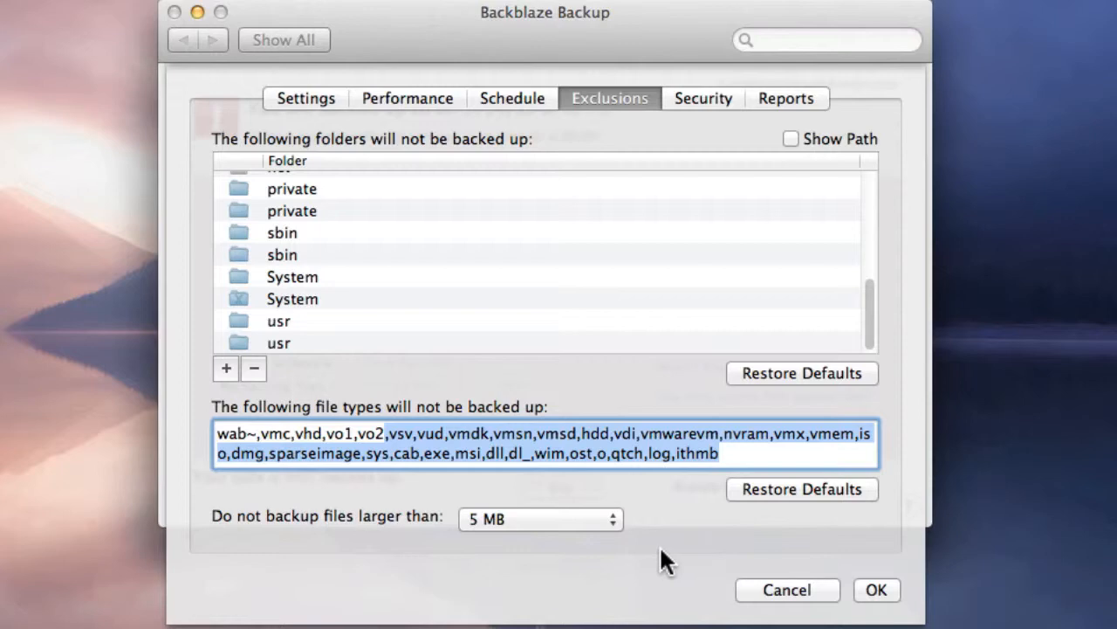
- Examine the security and private encryption key information, and the reports on backed-up data and Files Scheduled for Backup
{"action": "left_click", "coordinate": [701, 93]}
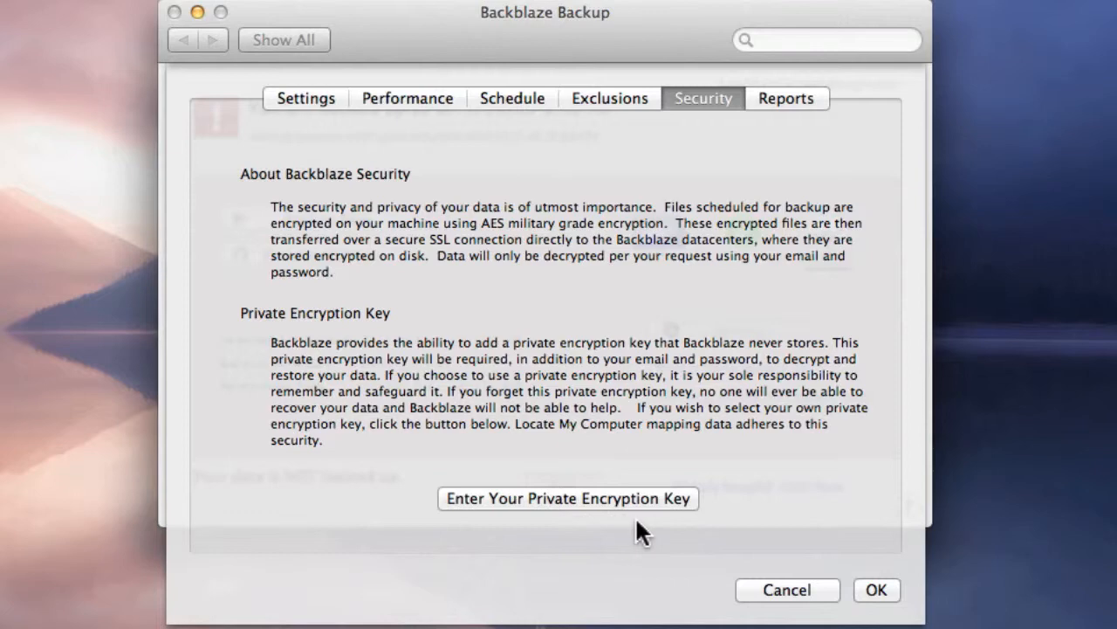
{"action": "left_click", "coordinate": [770, 96]}
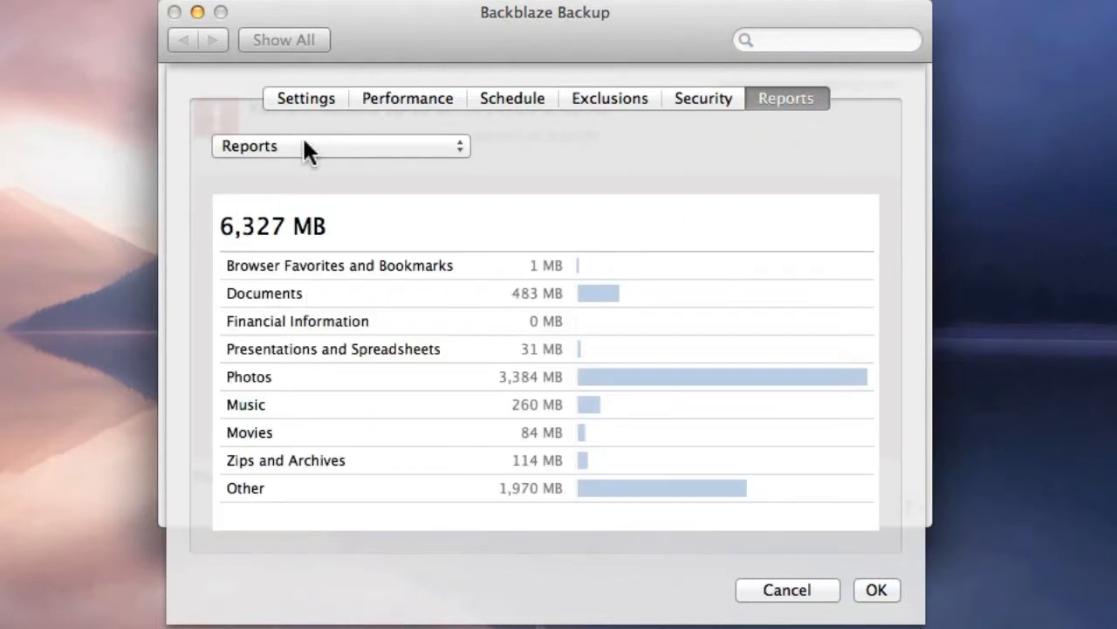
{"action": "left_click", "coordinate": [436, 145]}
{"action": "left_click", "coordinate": [435, 165]}
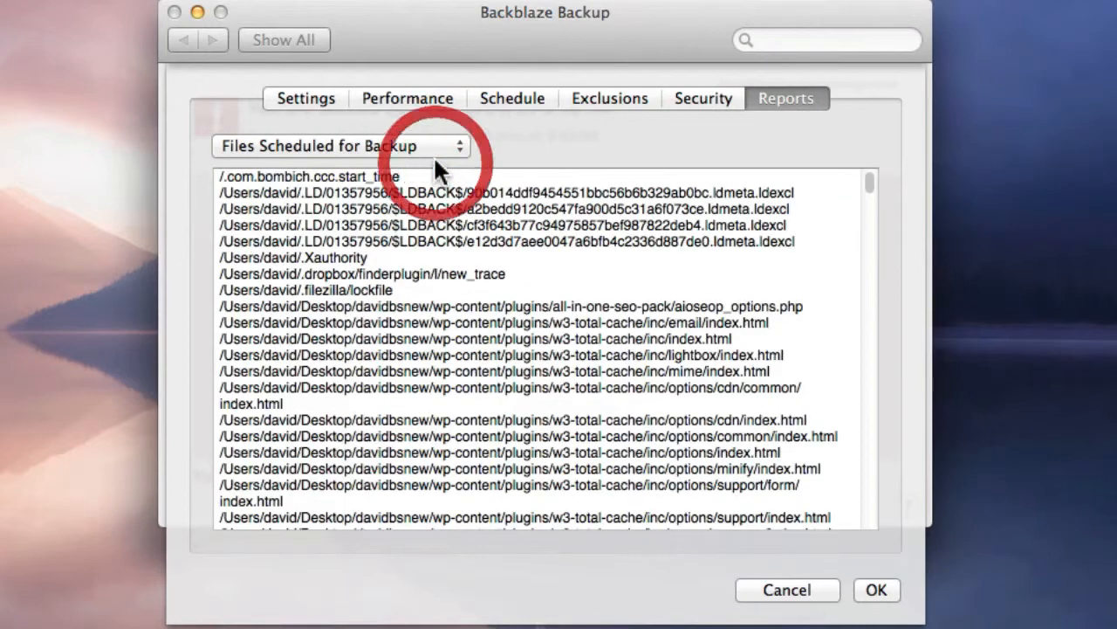
- Examine the Event Log report and close the backup preferences without saving
{"action": "left_click", "coordinate": [428, 145]}
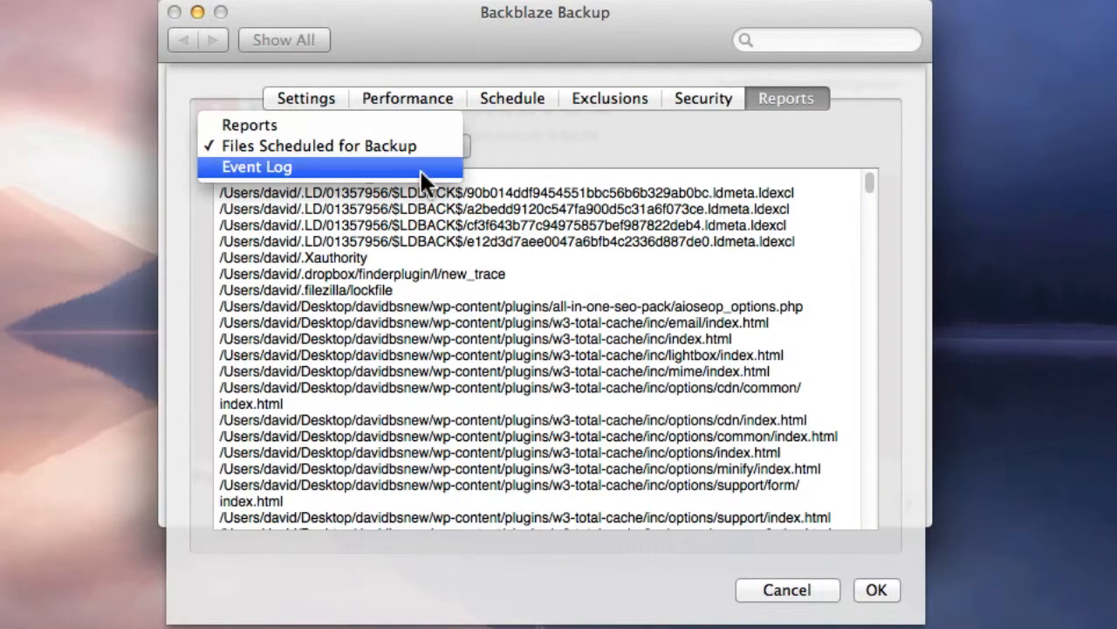
{"action": "left_click", "coordinate": [421, 170]}
{"action": "scroll", "coordinate": [511, 330], "scroll_direction": "down", "scroll_amount": 20}
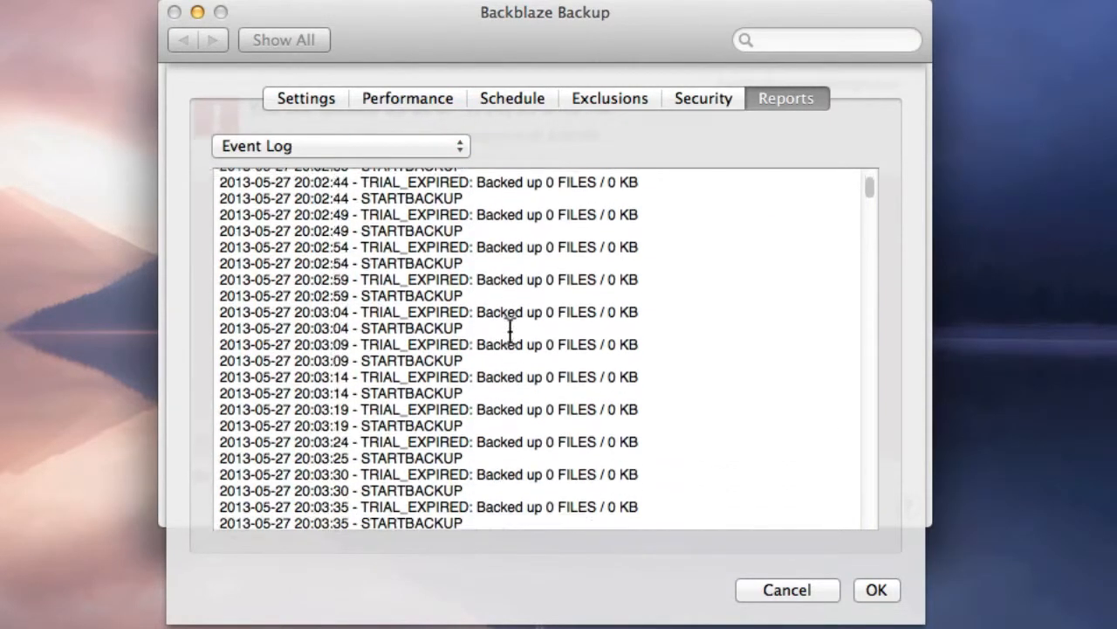
{"action": "left_click", "coordinate": [772, 589]}
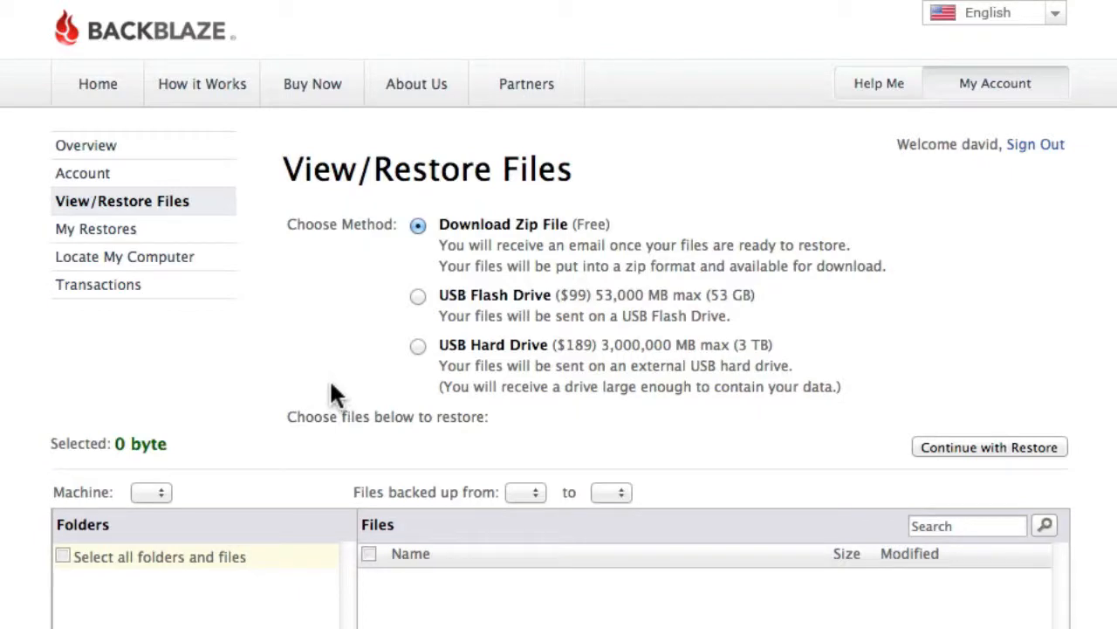
- Switch to the Backblaze website and review the computers' overview and the account settings
{"action": "left_click", "coordinate": [79, 148]}
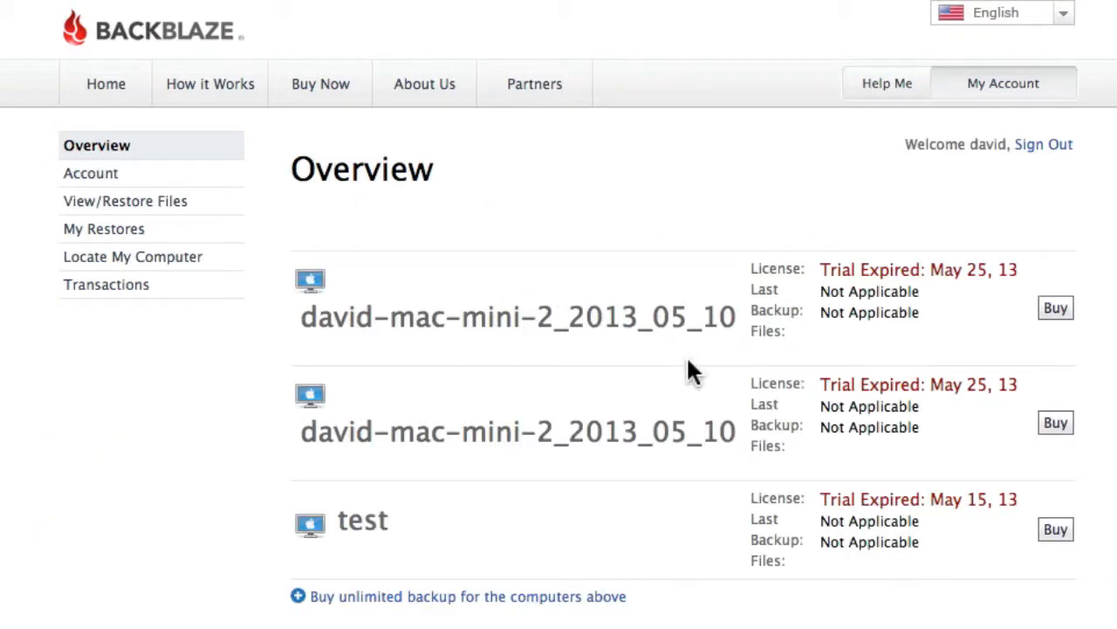
{"action": "left_click", "coordinate": [74, 179]}
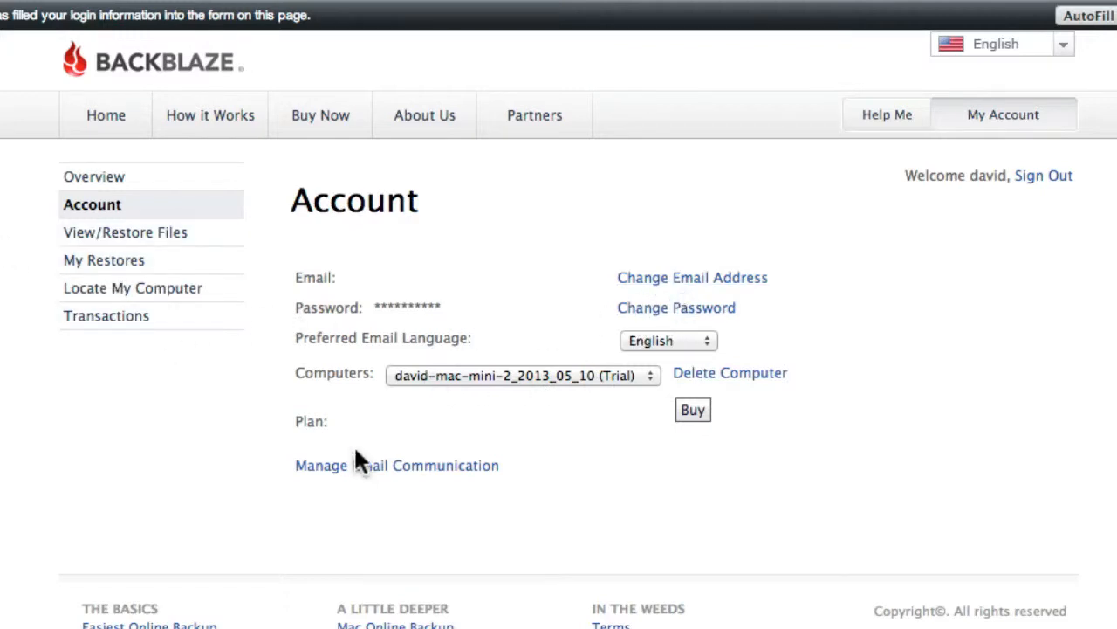
- Try continuing with a Download Zip File restore from View/Restore Files, and check the My Restores list
{"action": "left_click", "coordinate": [185, 237]}
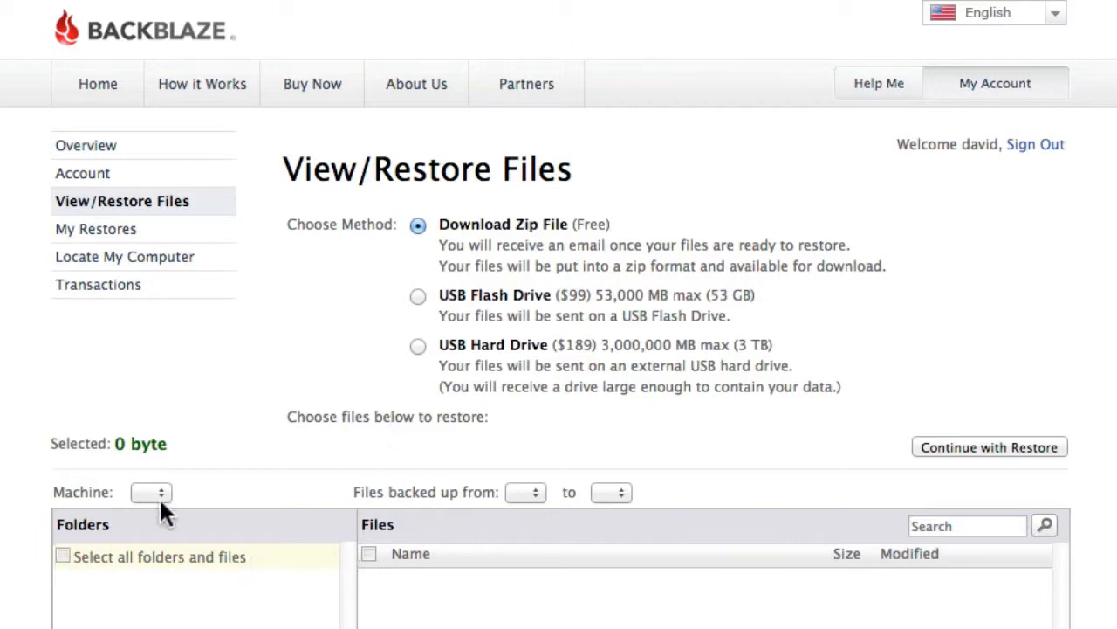
{"action": "left_click", "coordinate": [995, 447]}
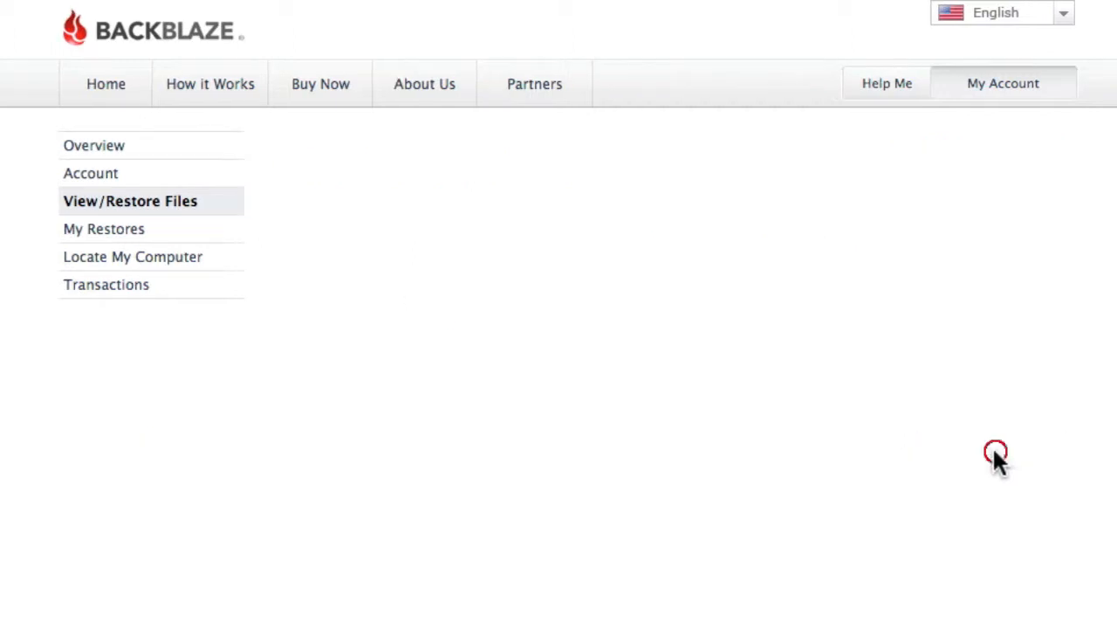
{"action": "left_click", "coordinate": [138, 236]}
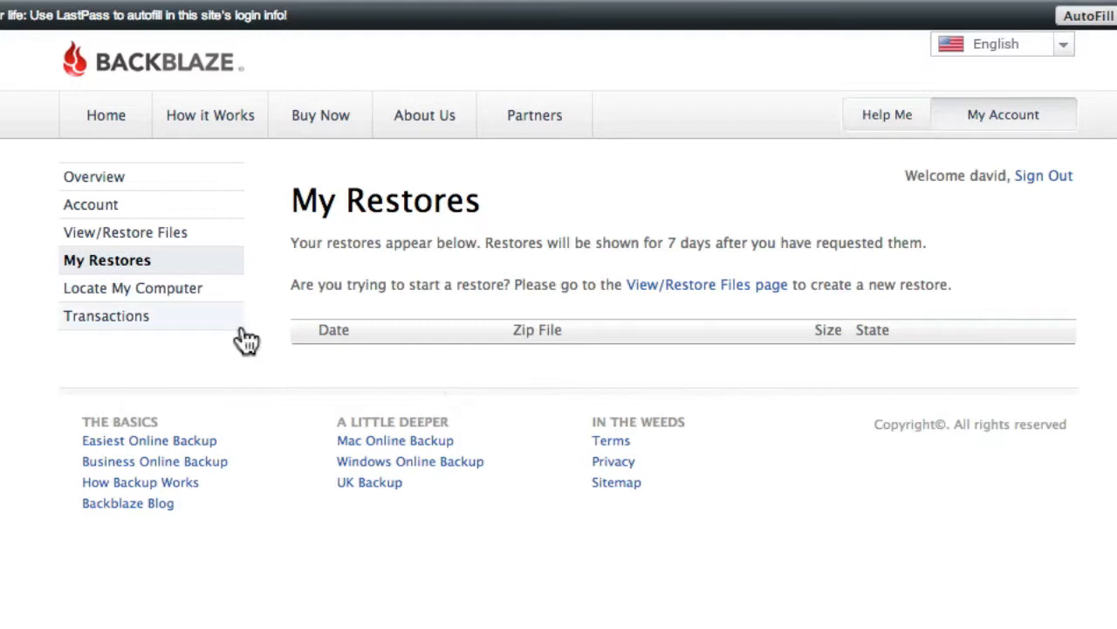
- Read the Locate My Computer page with its stolen-computer instructions, and view the account's Transactions page
{"action": "left_click", "coordinate": [199, 297]}
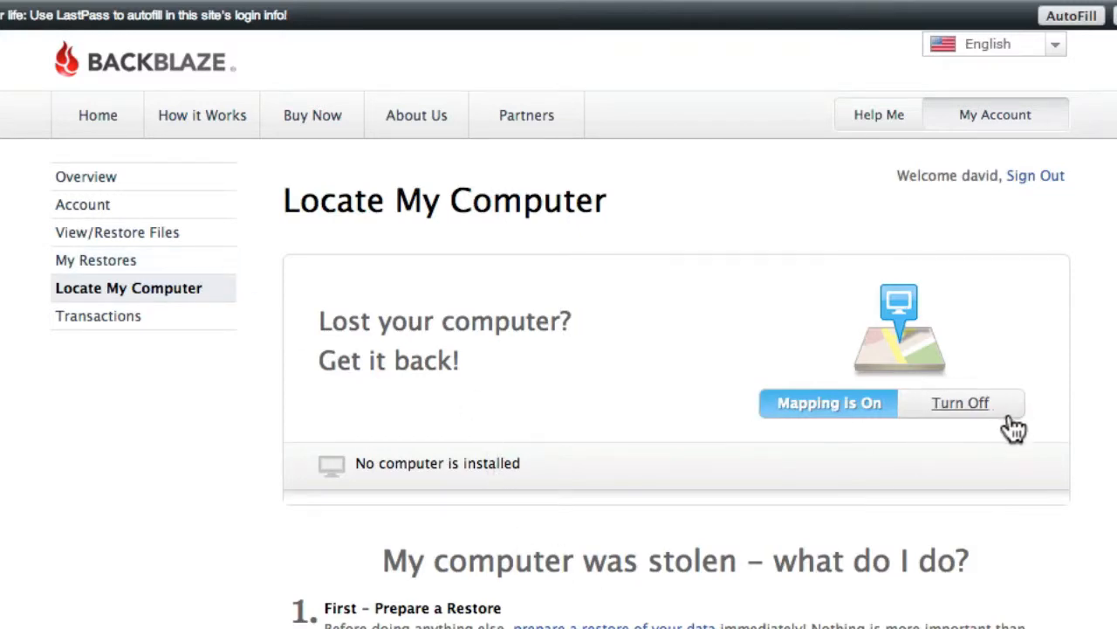
{"action": "scroll", "coordinate": [660, 469], "scroll_direction": "down", "scroll_amount": 5}
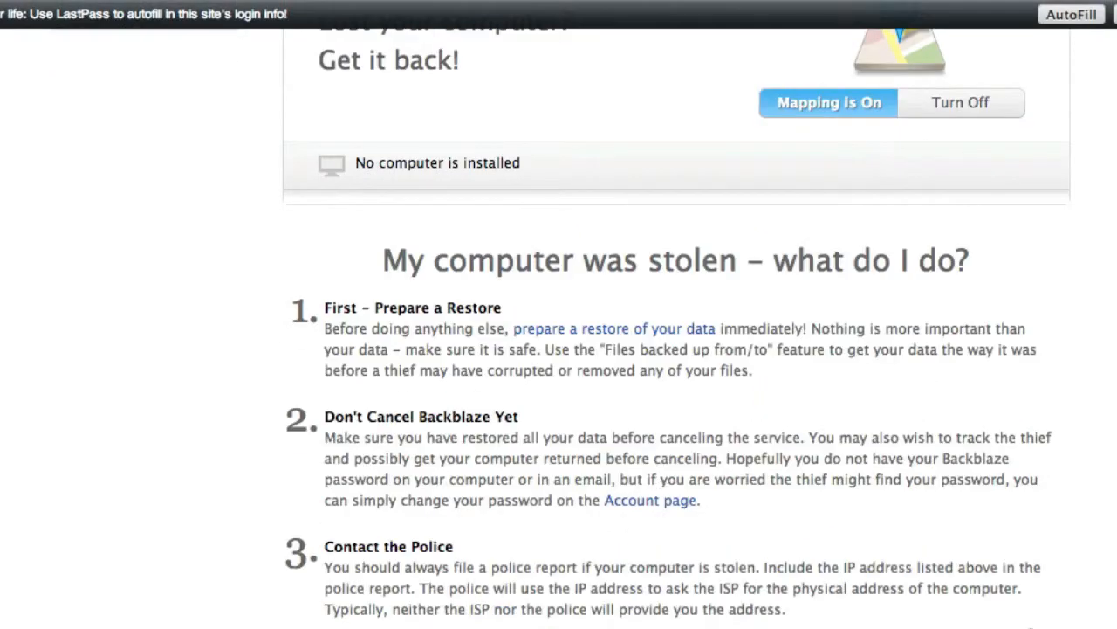
{"action": "scroll", "coordinate": [524, 577], "scroll_direction": "up", "scroll_amount": 5}
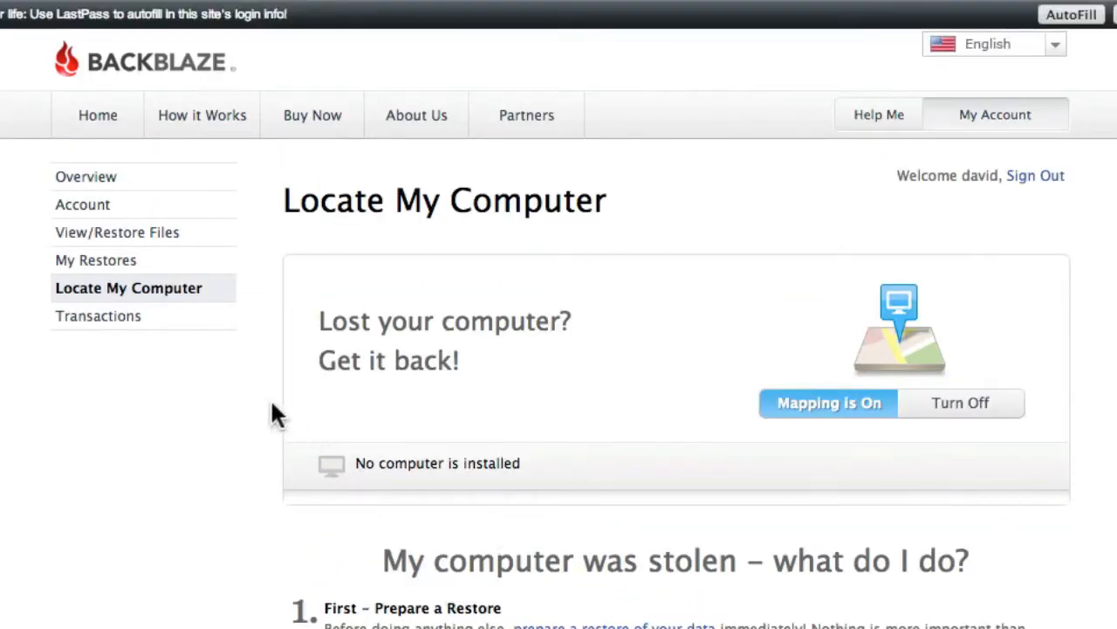
{"action": "left_click", "coordinate": [106, 320]}
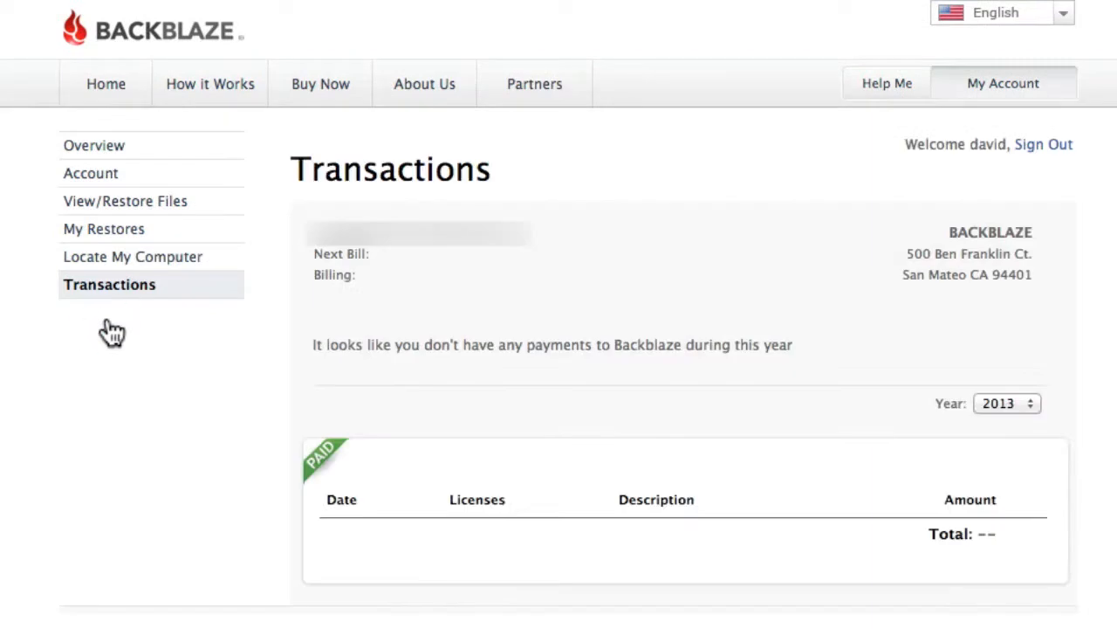